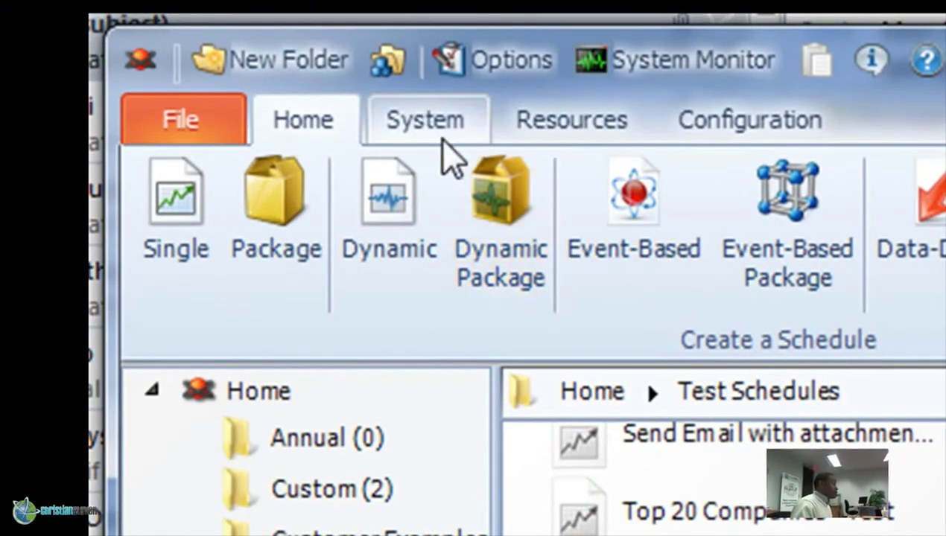
- Open User Manager from the System tab, check Windows Authentication, and expand the CRD Users list
{"action": "left_click", "coordinate": [438, 136]}
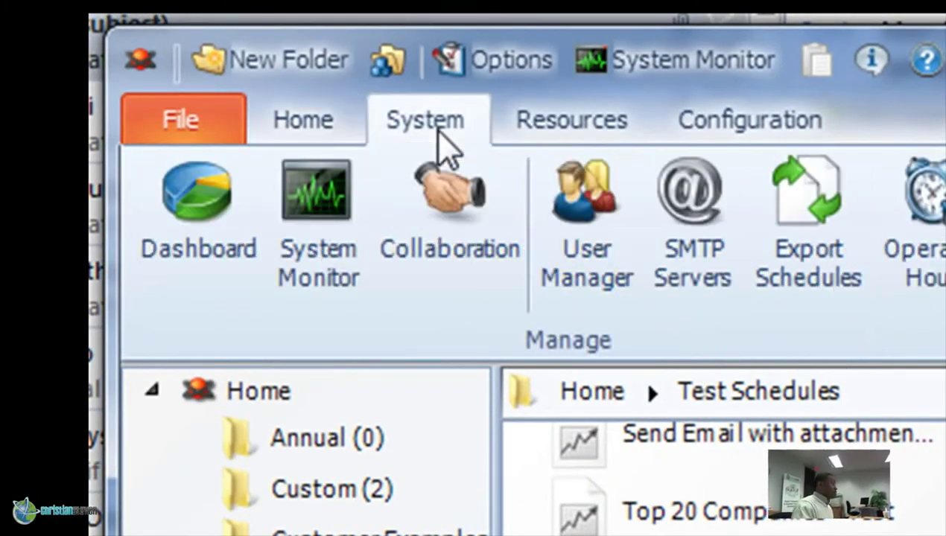
{"action": "left_click", "coordinate": [574, 238]}
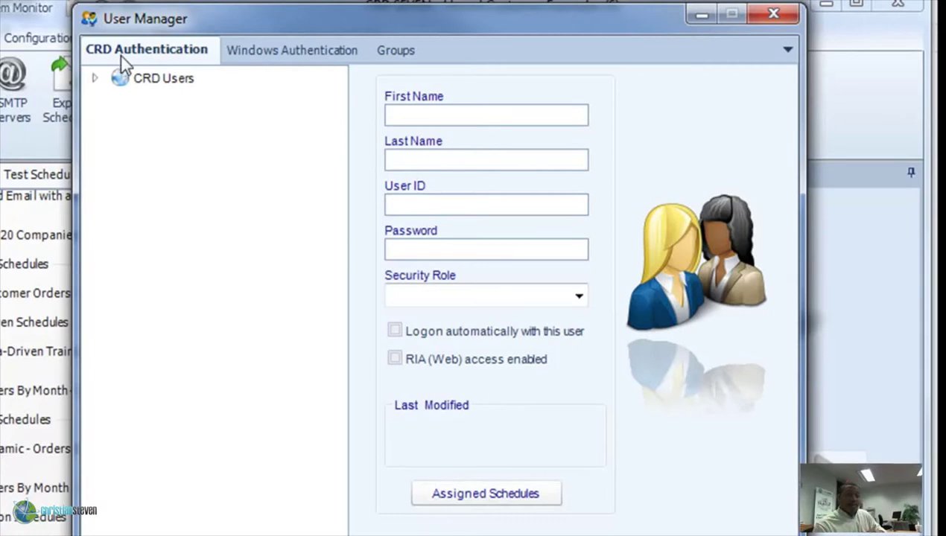
{"action": "left_click", "coordinate": [263, 57]}
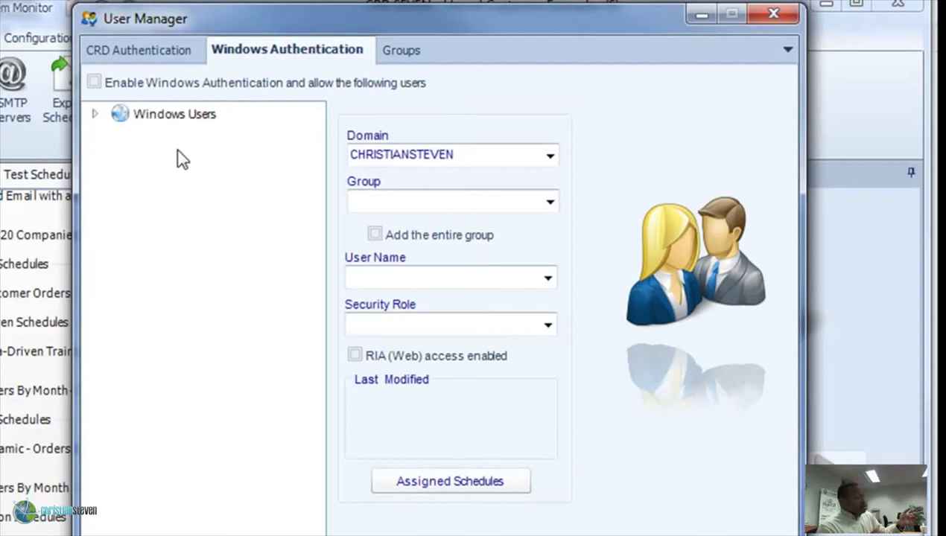
{"action": "left_click", "coordinate": [165, 64]}
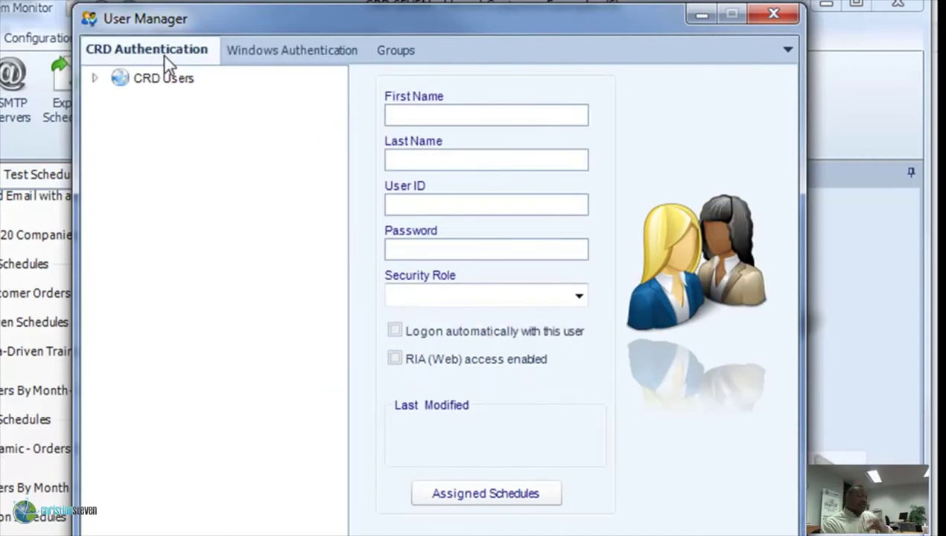
{"action": "left_click", "coordinate": [95, 78]}
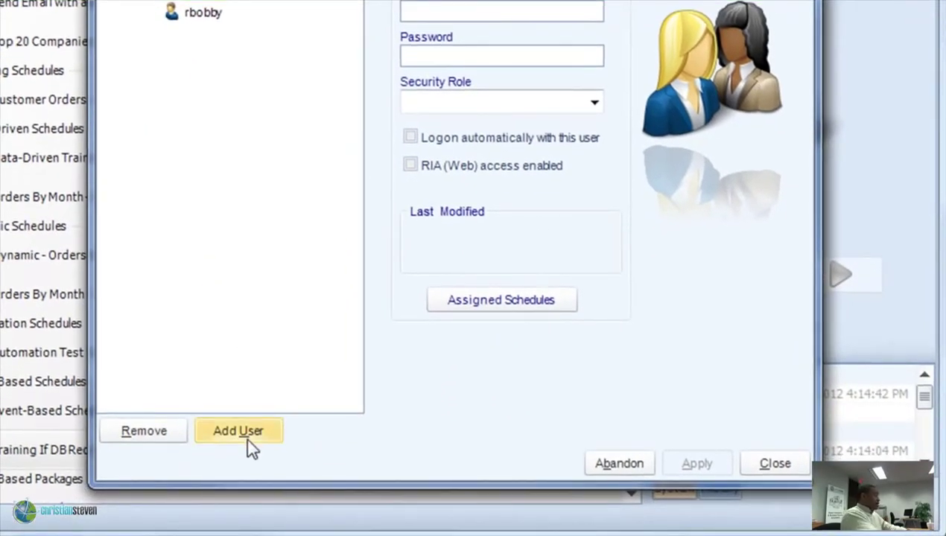
{"action": "left_click", "coordinate": [245, 436]}
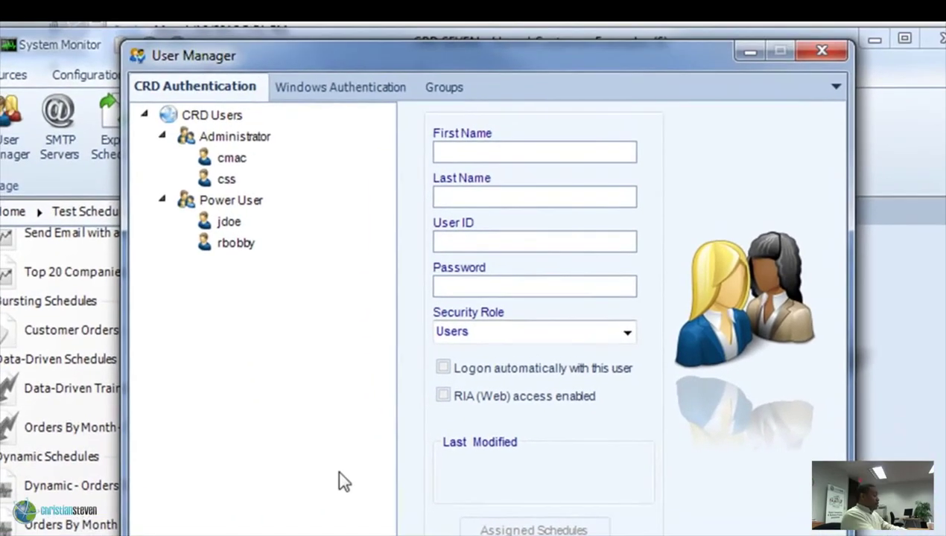
- Fill in the new CRD user's first name, last name, user ID and password
{"action": "left_click", "coordinate": [515, 152]}
{"action": "type", "text": "Billy"}
{"action": "key", "text": "Tab"}
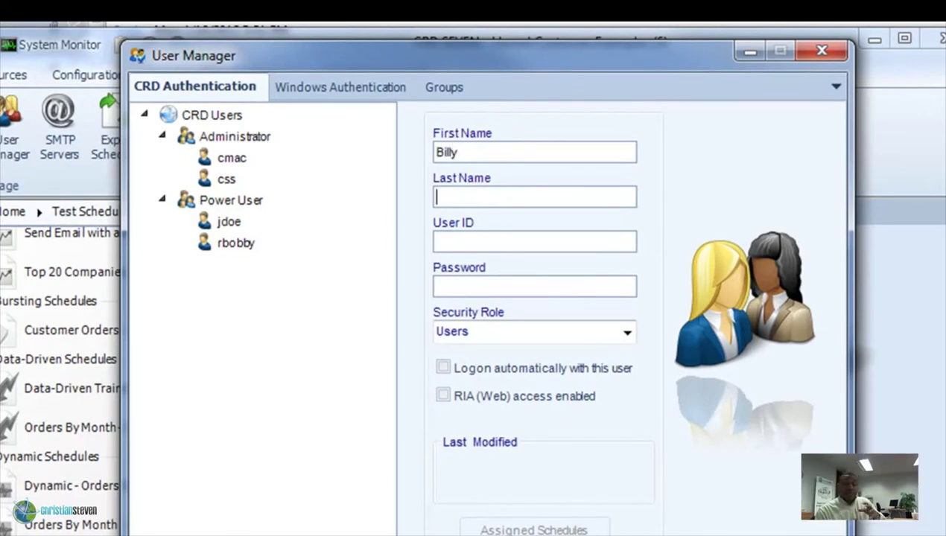
{"action": "type", "text": "Jean"}
{"action": "key", "text": "Tab"}
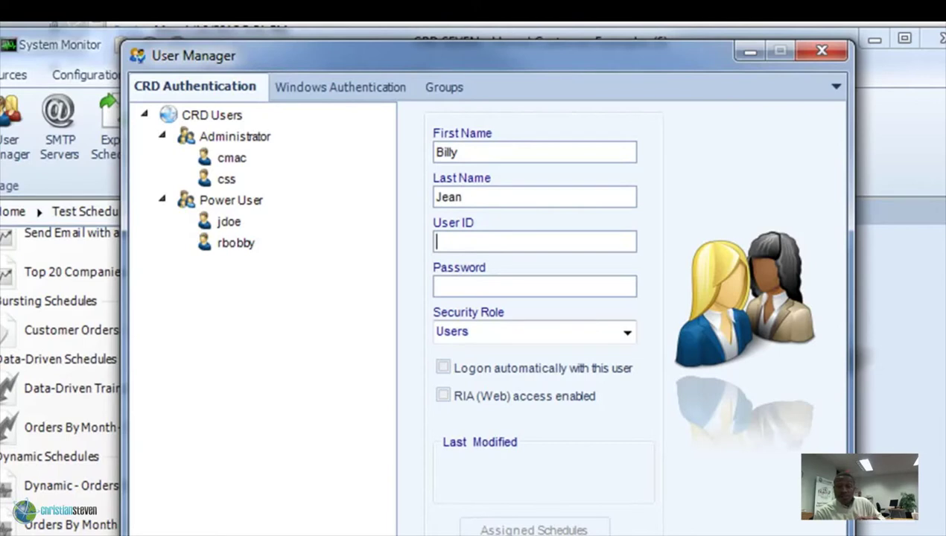
{"action": "type", "text": "Bjean"}
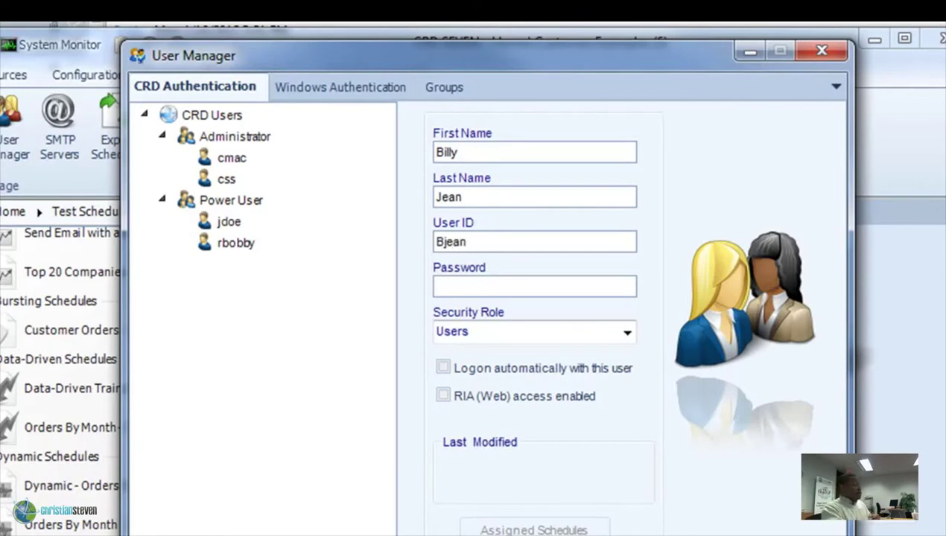
{"action": "type", "text": "*****"}
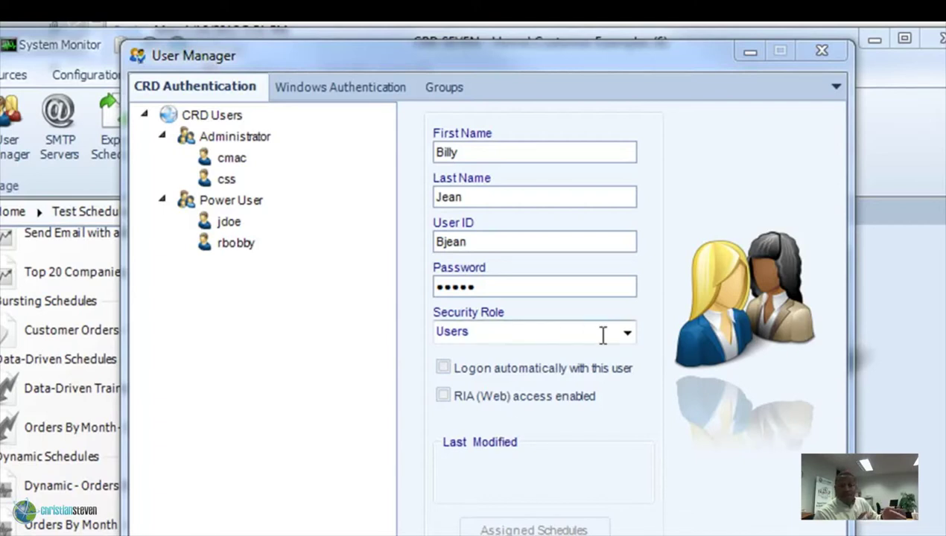
- Keep Users as the security role and try enabling RIA (Web) access
{"action": "left_click", "coordinate": [628, 335]}
{"action": "left_click", "coordinate": [628, 335]}
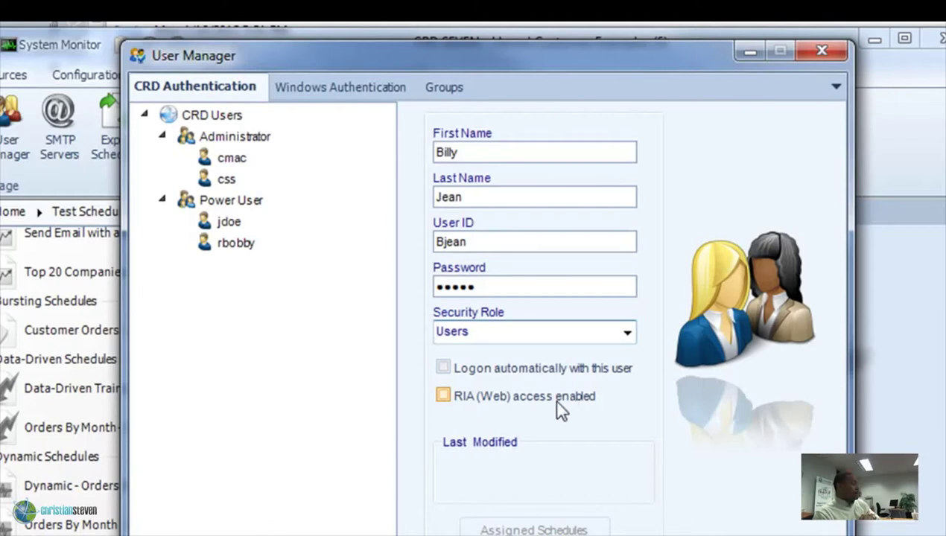
{"action": "left_click", "coordinate": [559, 408]}
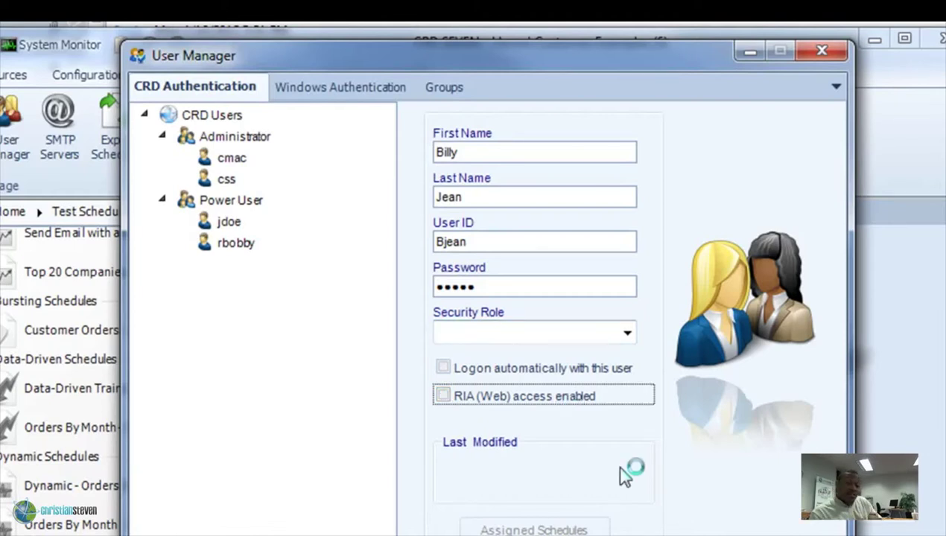
- Start a Windows-authenticated user on domain 'mycomany' in the Hygiene Management group
{"action": "left_click", "coordinate": [337, 88]}
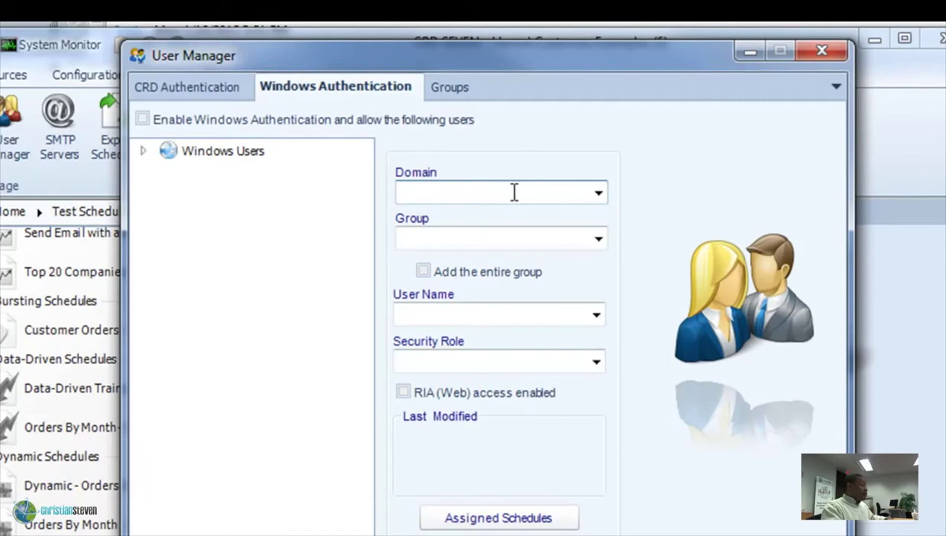
{"action": "left_click", "coordinate": [514, 192]}
{"action": "type", "text": "mycomany"}
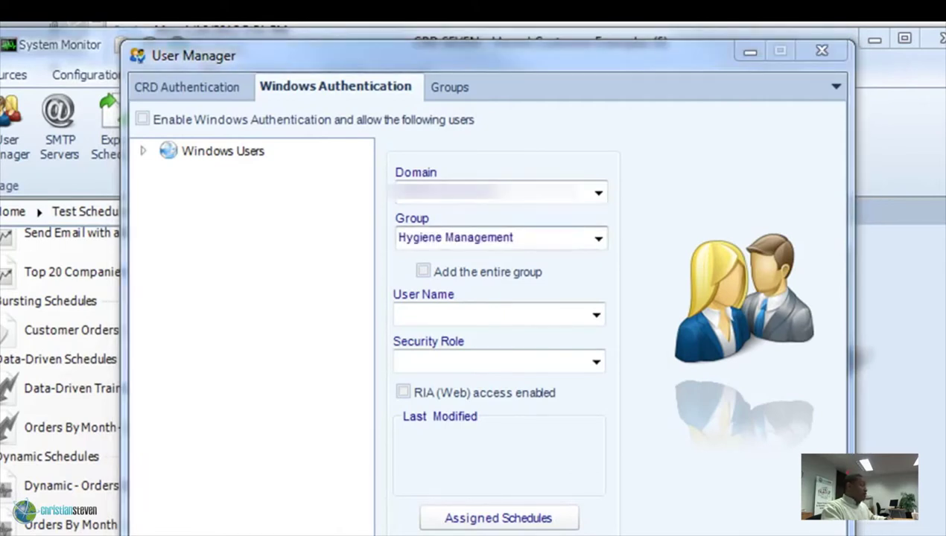
{"action": "left_click", "coordinate": [598, 238]}
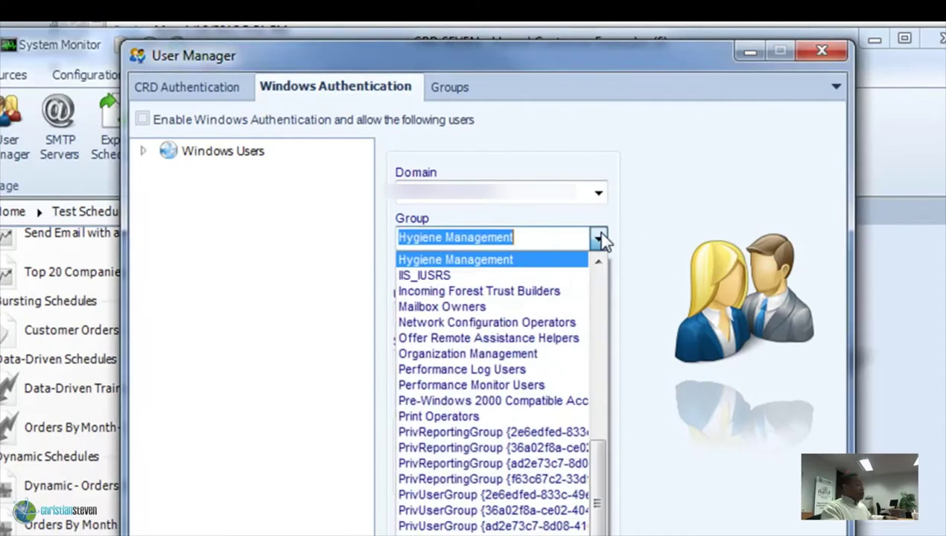
{"action": "left_click", "coordinate": [465, 260]}
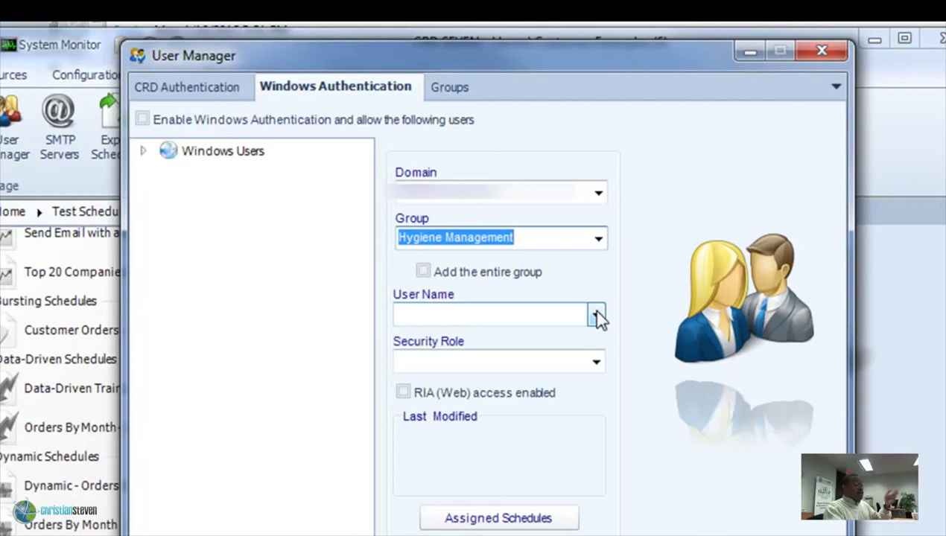
{"action": "left_click", "coordinate": [599, 239]}
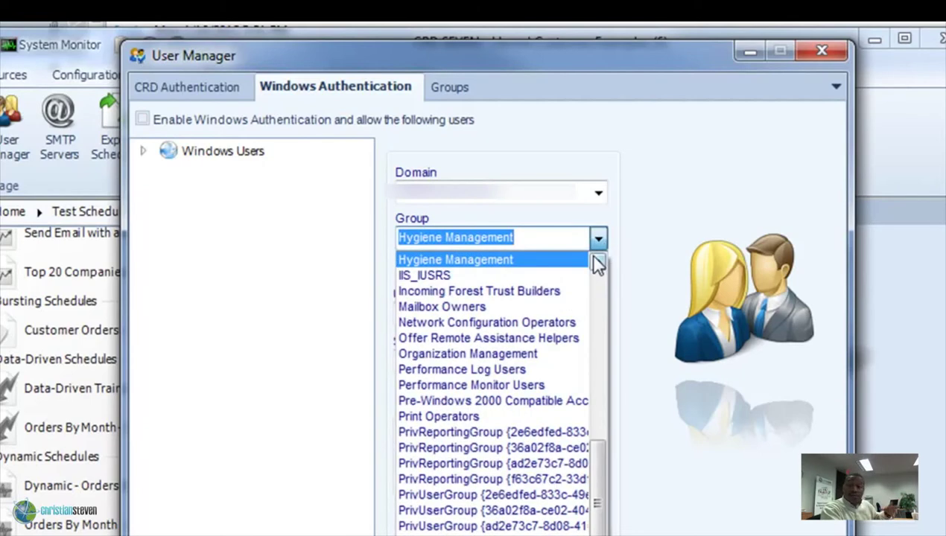
{"action": "left_click", "coordinate": [414, 260]}
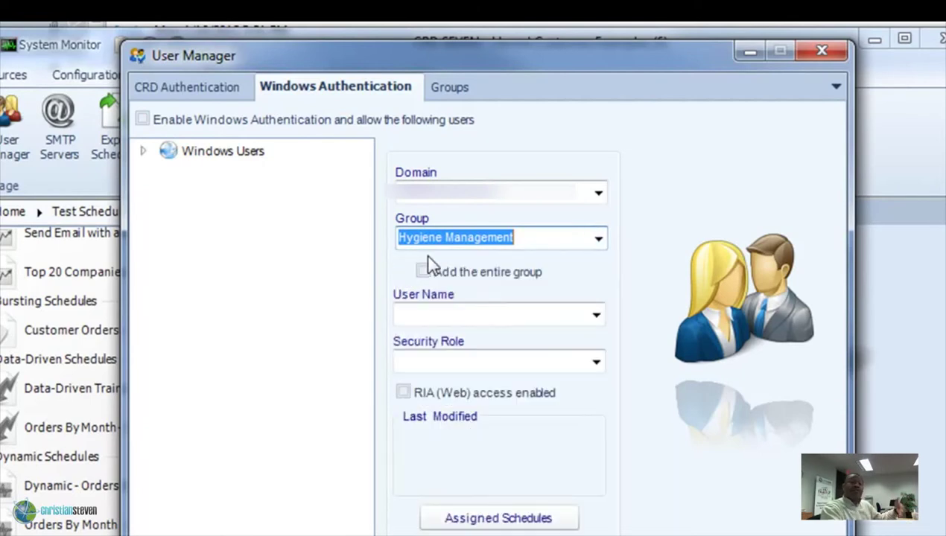
- Enter the Windows user name manually and give that user the User security role
{"action": "left_click", "coordinate": [599, 311]}
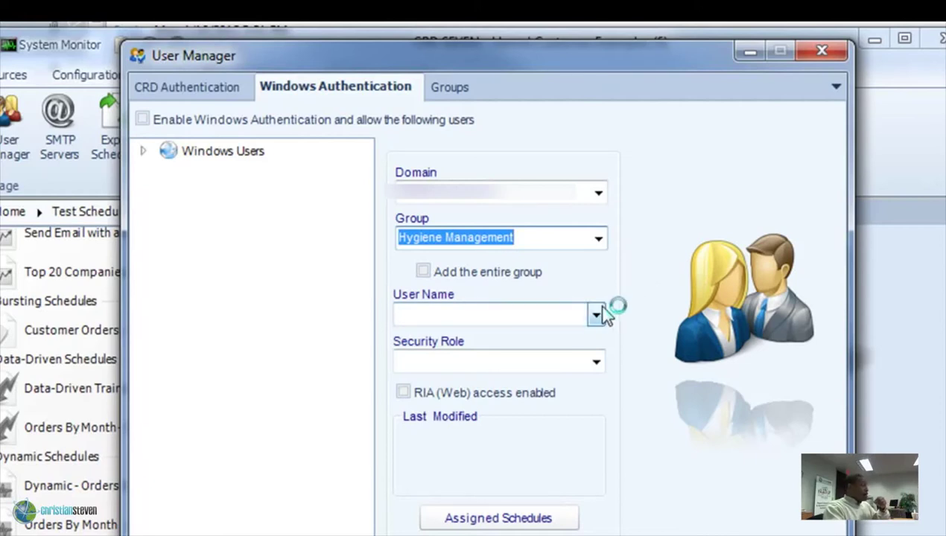
{"action": "left_click", "coordinate": [543, 321]}
{"action": "type", "text": "B"}
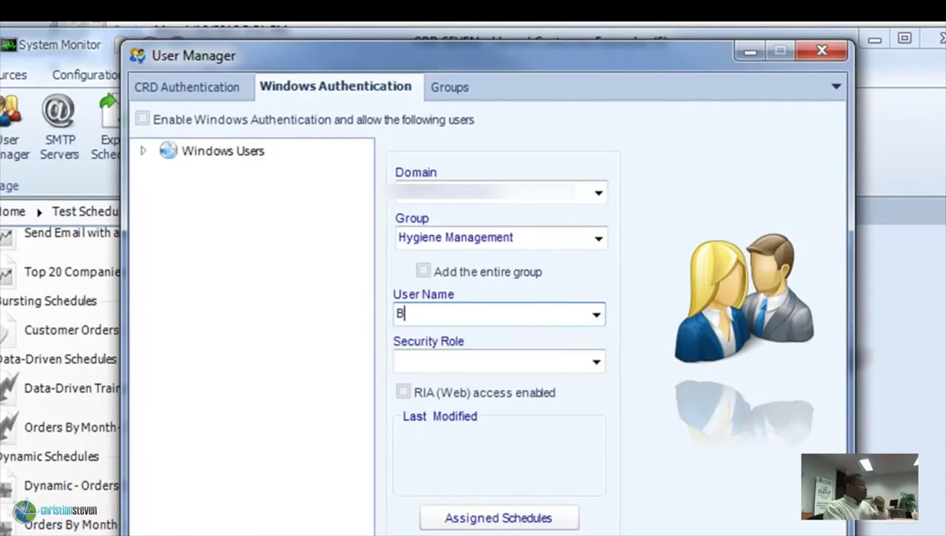
{"action": "type", "text": "rob"}
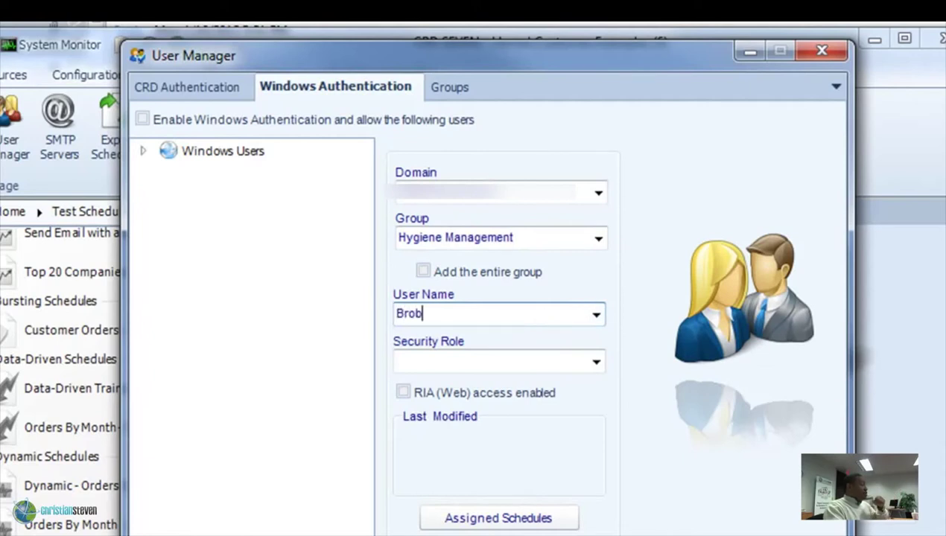
{"action": "left_click", "coordinate": [596, 363]}
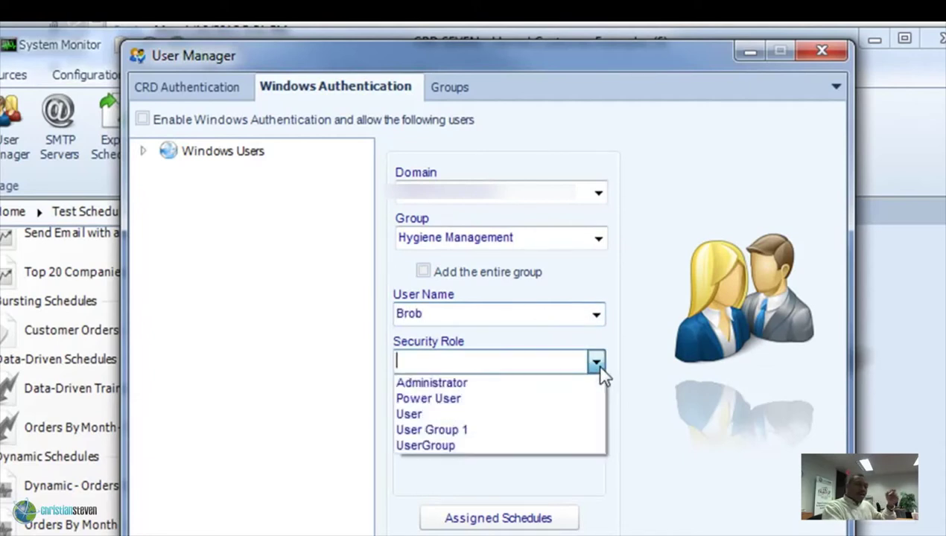
{"action": "left_click", "coordinate": [538, 416]}
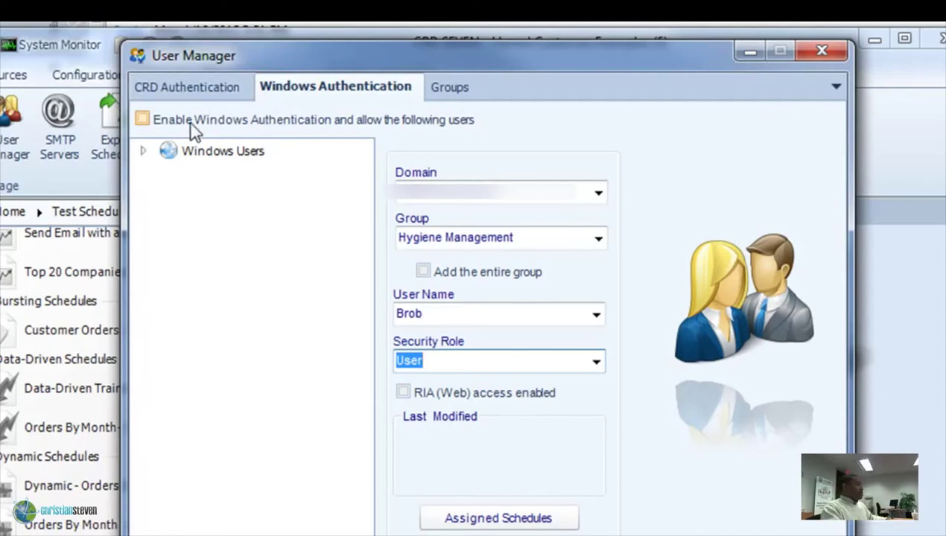
{"action": "left_click", "coordinate": [193, 87]}
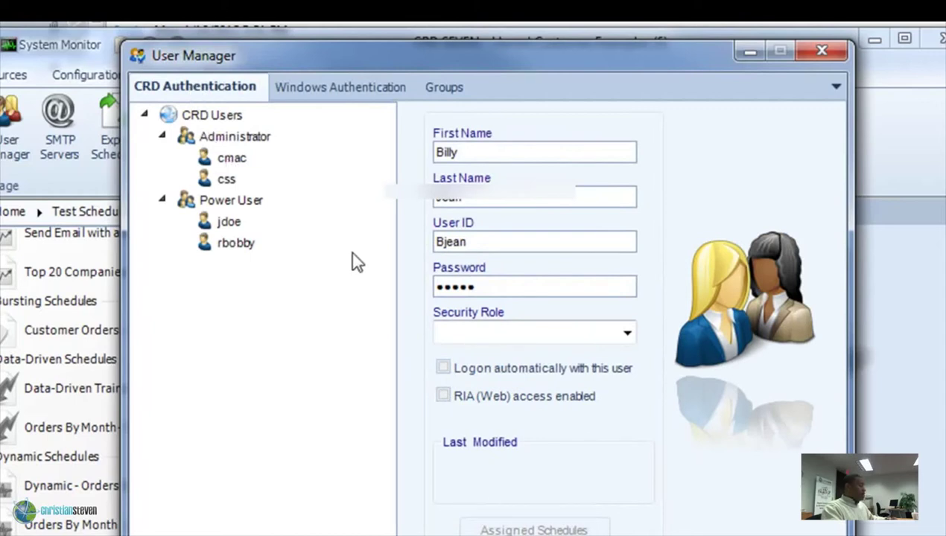
{"action": "left_click", "coordinate": [444, 86]}
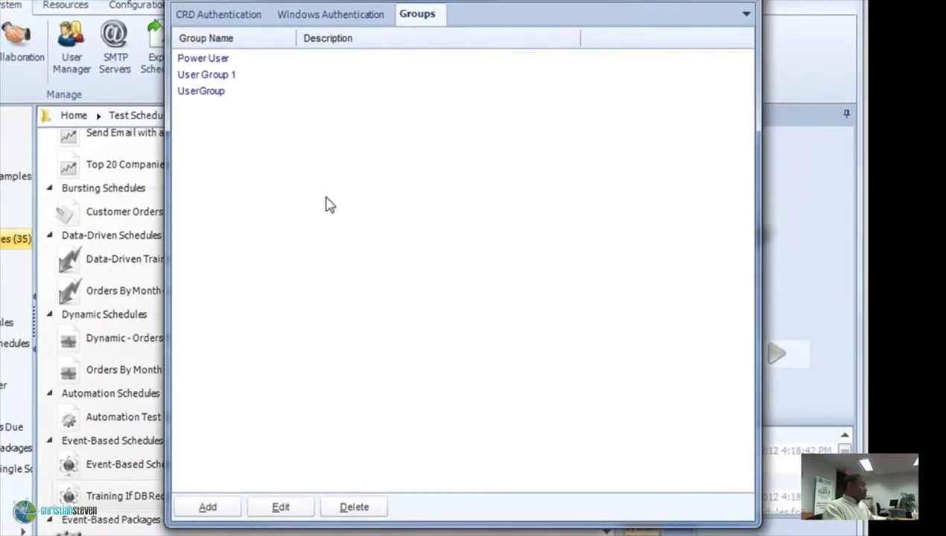
- Add a new group in the Group Editor and bring up its Permissions list
{"action": "left_click", "coordinate": [210, 506]}
{"action": "left_click_drag", "start_coordinate": [332, 72], "coordinate": [357, 59]}
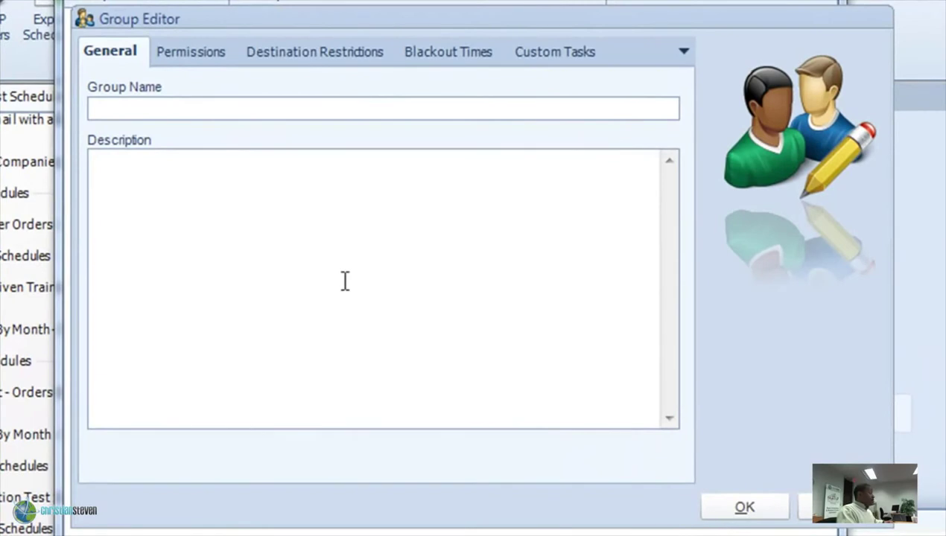
{"action": "left_click", "coordinate": [215, 108]}
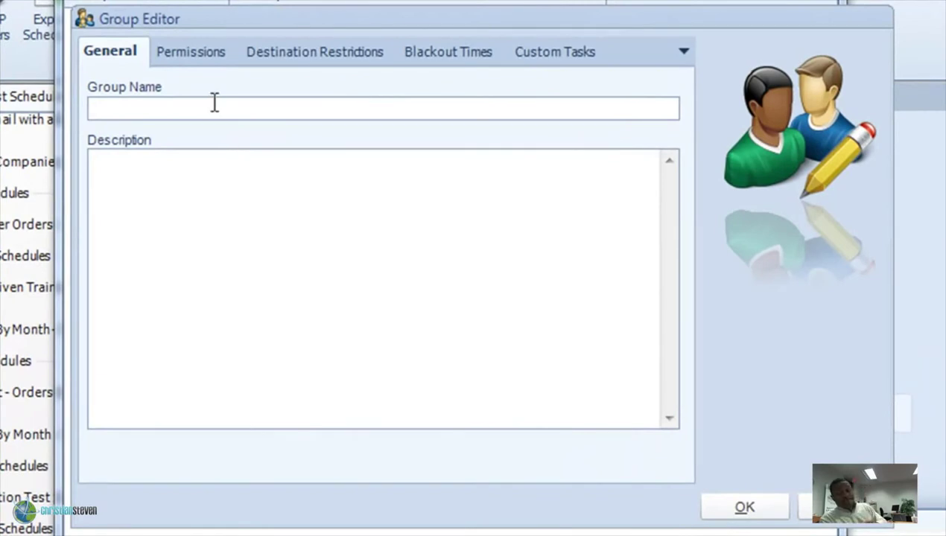
{"action": "left_click", "coordinate": [191, 51]}
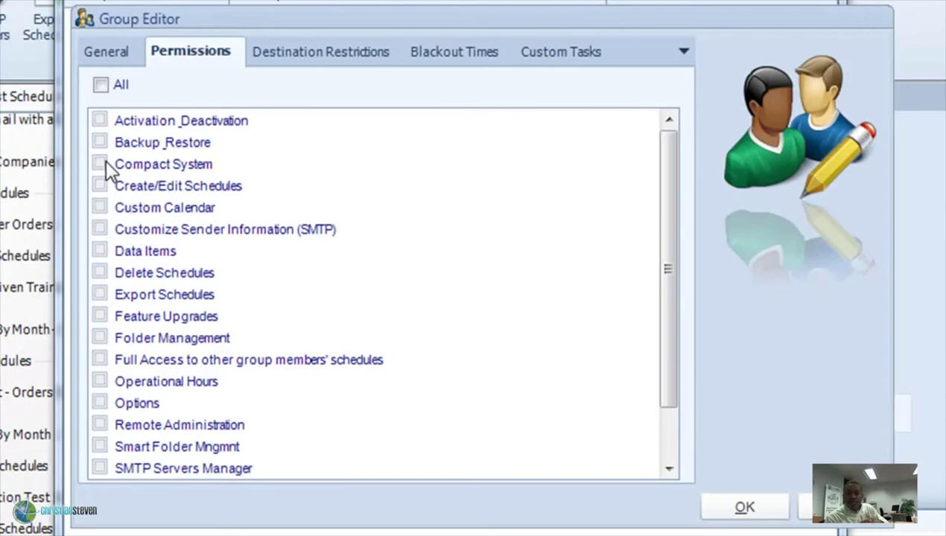
- Grant Create/Edit Schedules, Custom Calendar, Data Items and Folder Management, and allow only certain destination types
{"action": "left_click", "coordinate": [99, 186]}
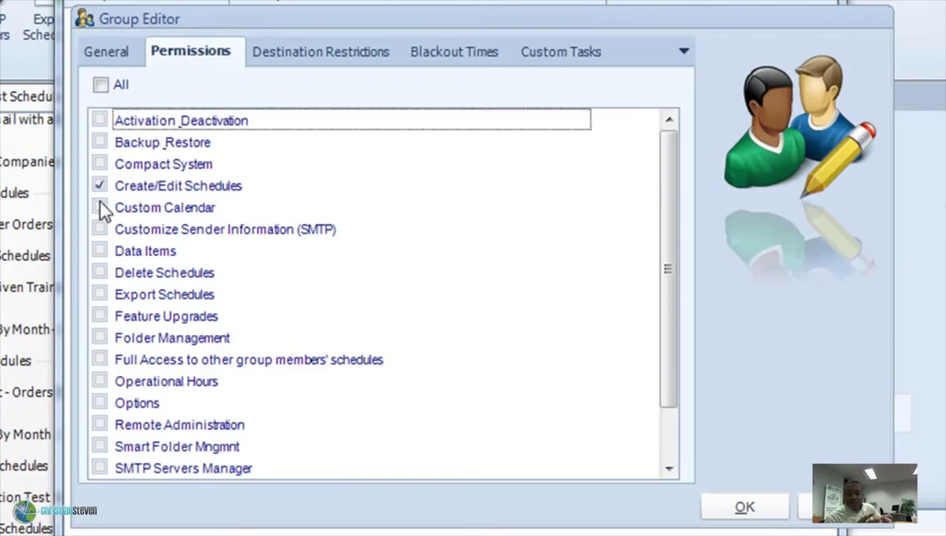
{"action": "left_click", "coordinate": [100, 209]}
{"action": "left_click", "coordinate": [101, 253]}
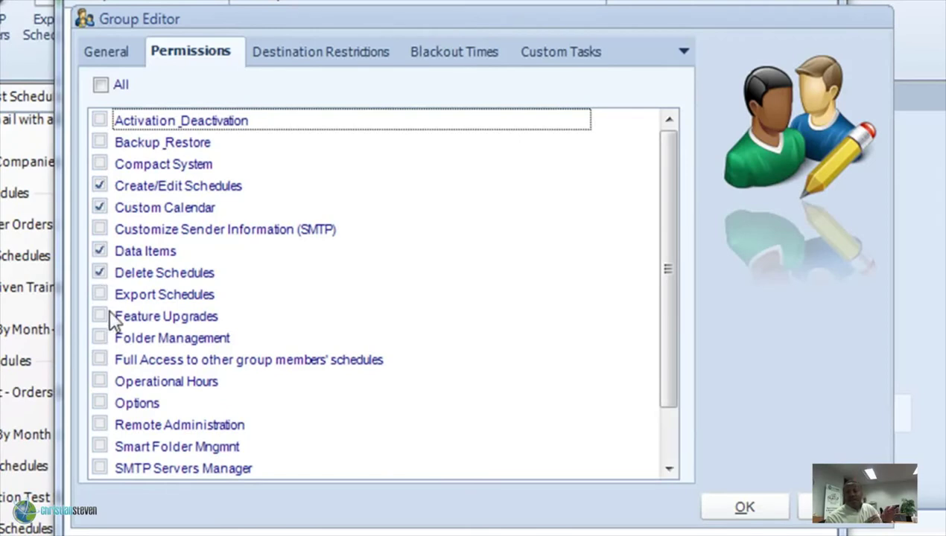
{"action": "left_click", "coordinate": [102, 337]}
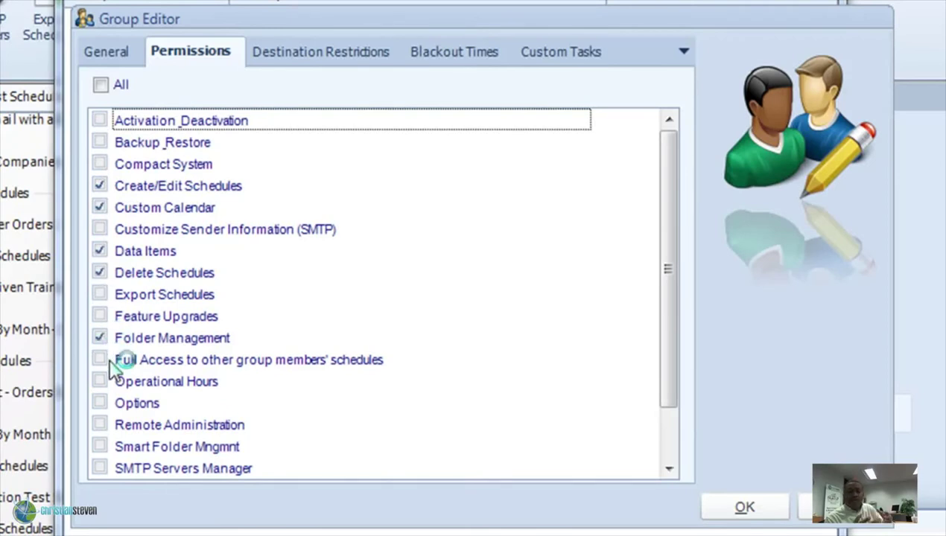
{"action": "left_click", "coordinate": [102, 425]}
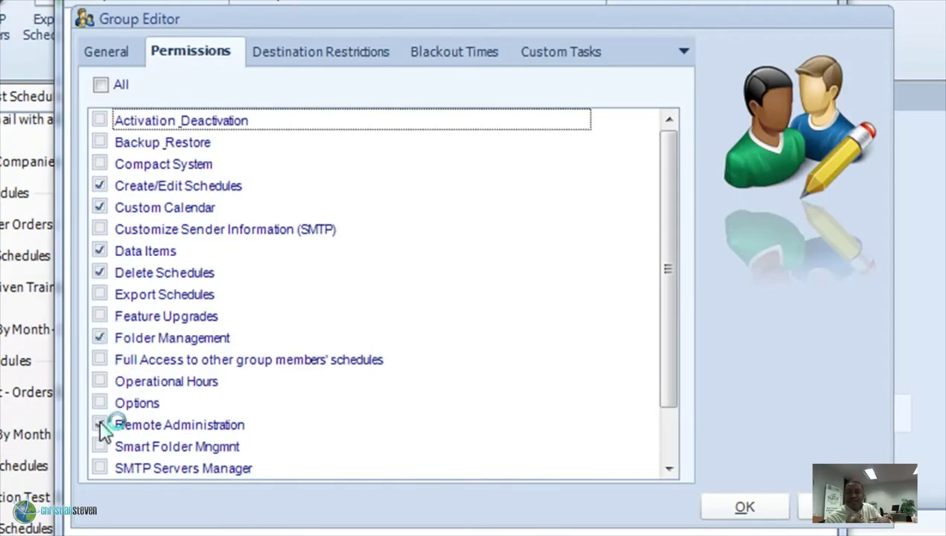
{"action": "left_click", "coordinate": [100, 425]}
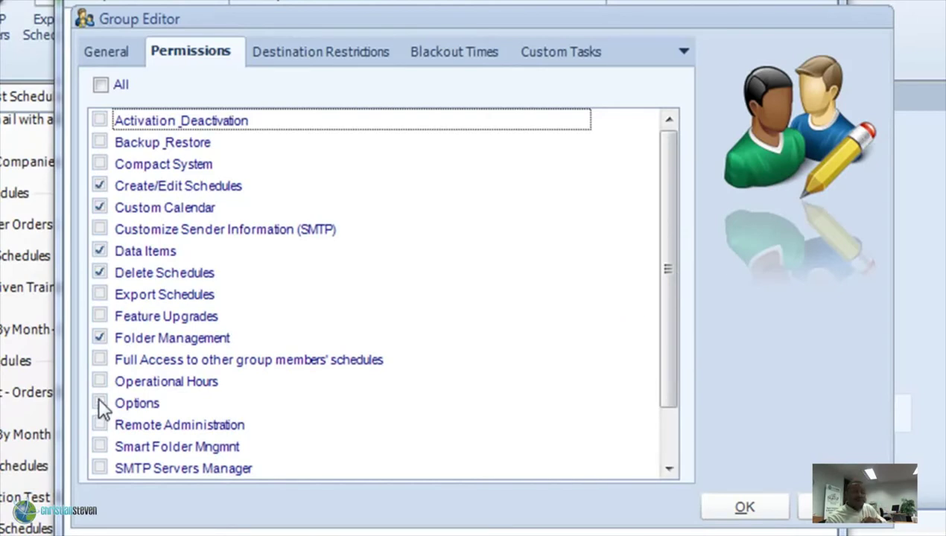
{"action": "scroll", "coordinate": [685, 441], "scroll_direction": "down", "scroll_amount": 1}
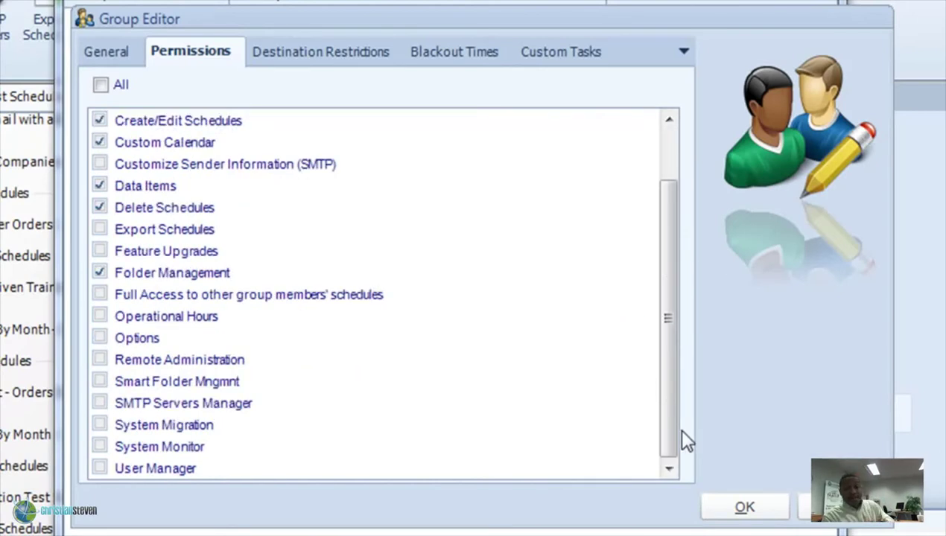
{"action": "left_click", "coordinate": [335, 55]}
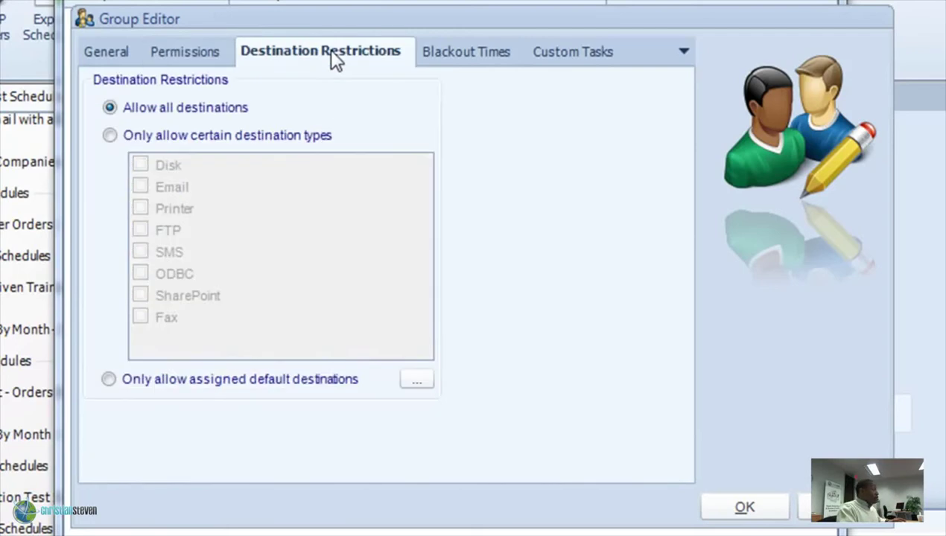
{"action": "left_click", "coordinate": [111, 137]}
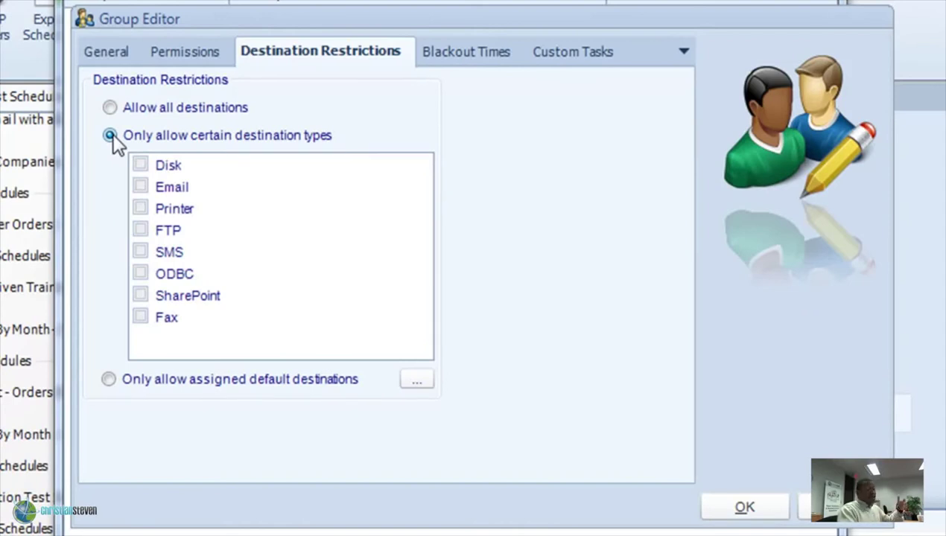
- Restrict the group to only assigned default destinations and list destinations available for UserGroup
{"action": "left_click", "coordinate": [111, 137]}
{"action": "left_click", "coordinate": [198, 86]}
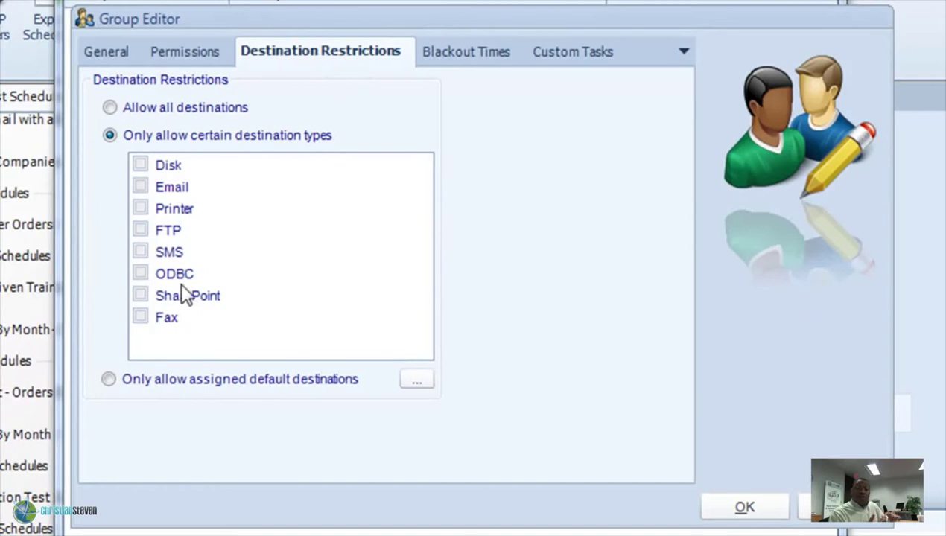
{"action": "left_click", "coordinate": [277, 447]}
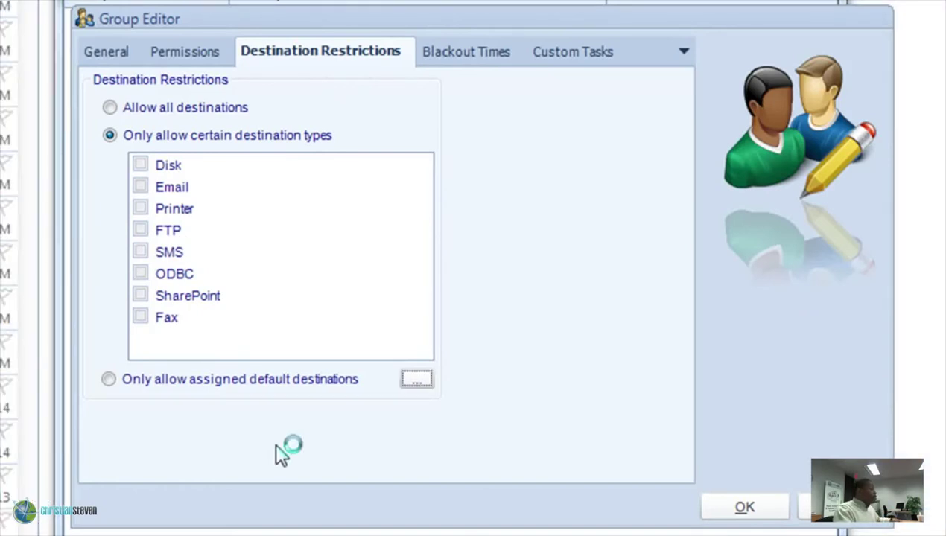
{"action": "left_click", "coordinate": [246, 381]}
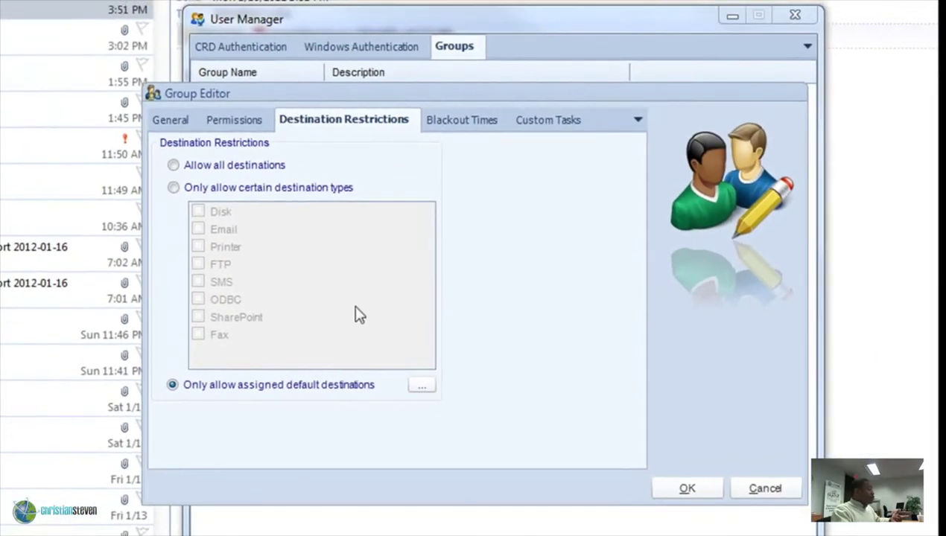
{"action": "left_click", "coordinate": [414, 388]}
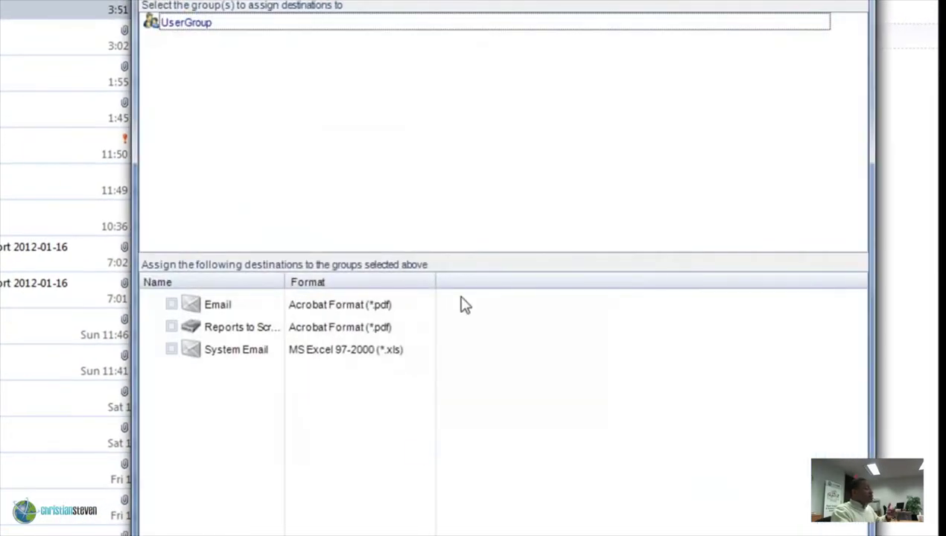
- Assign Reports to Screen to UserGroup and acknowledge the saved assignment
{"action": "left_click_drag", "start_coordinate": [466, 0], "coordinate": [361, 8]}
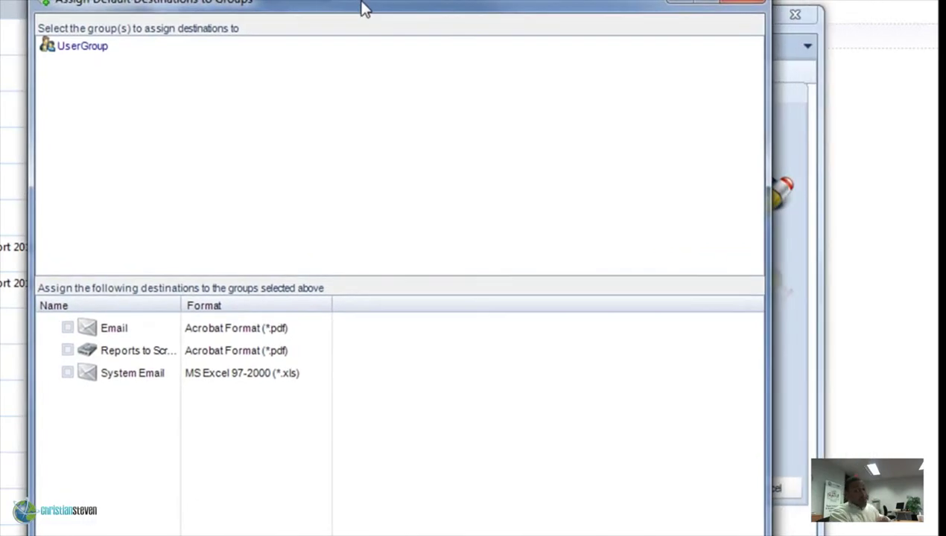
{"action": "left_click", "coordinate": [132, 355]}
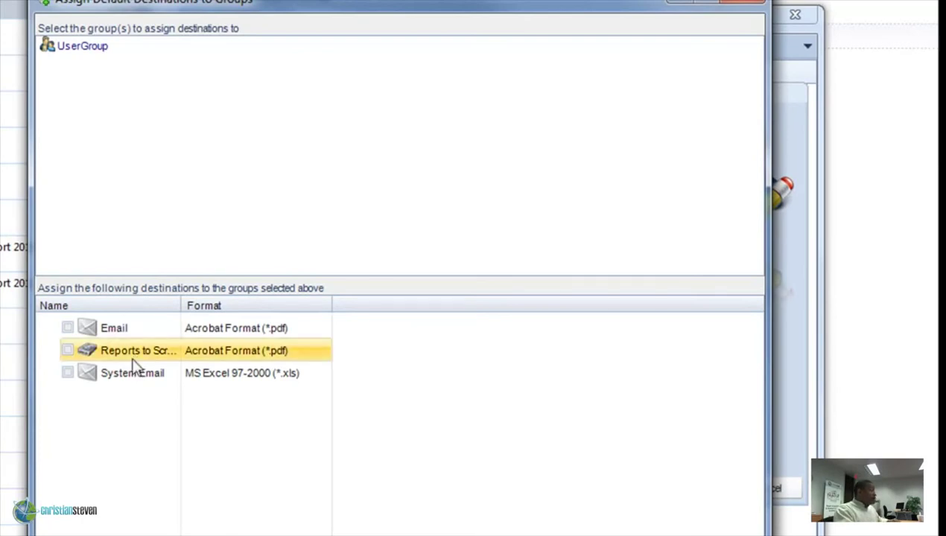
{"action": "left_click", "coordinate": [67, 350]}
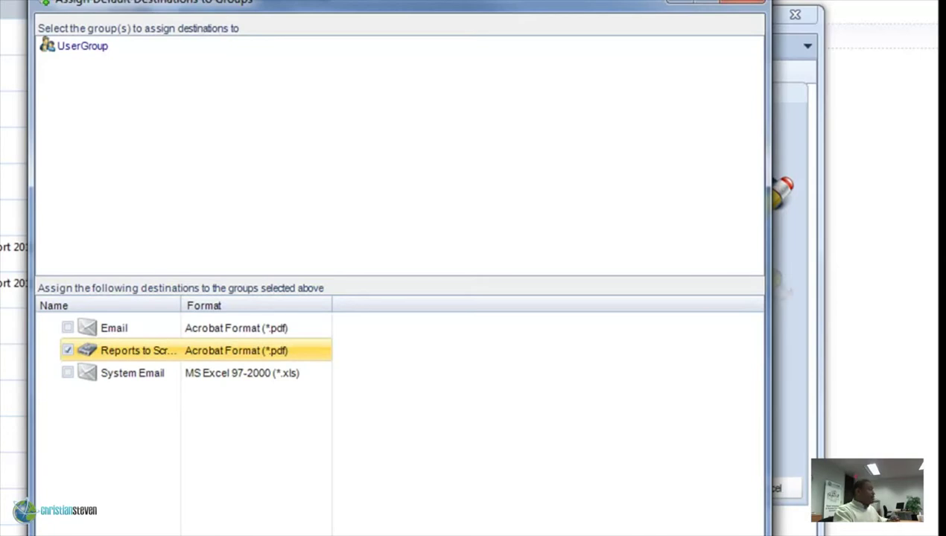
{"action": "left_click", "coordinate": [670, 374]}
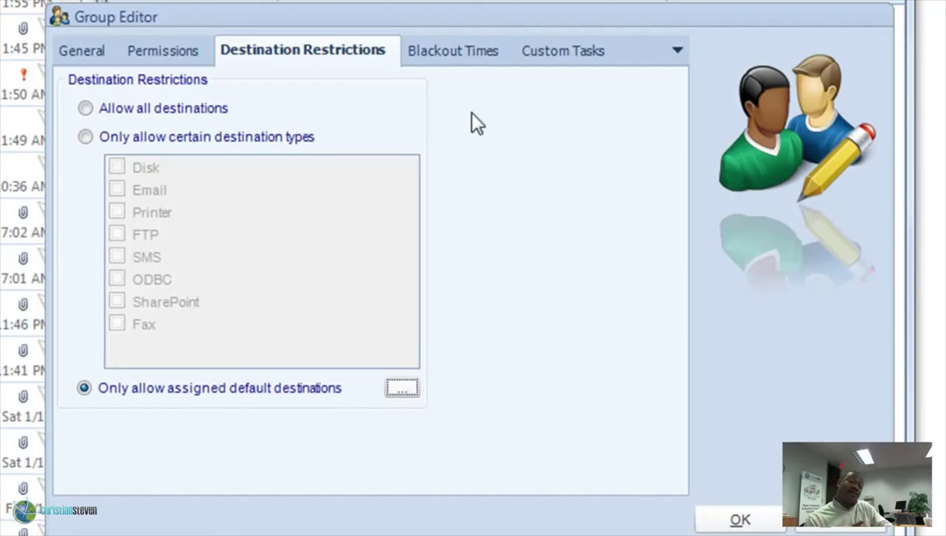
- Switch the Group Editor to its Blackout Times settings
{"action": "left_click", "coordinate": [471, 61]}
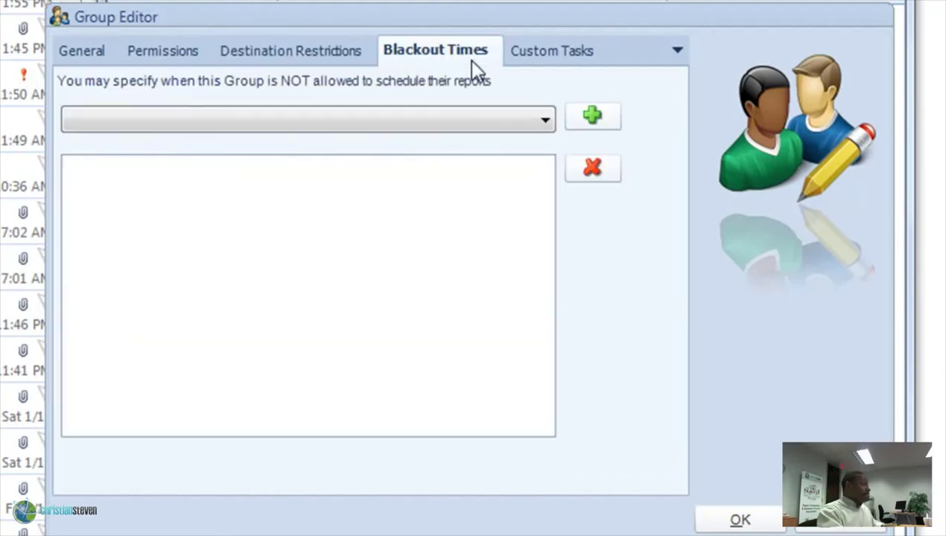
- Create a 'No Running' blackout period covering Tuesday, Friday and Sunday all day
{"action": "left_click", "coordinate": [458, 128]}
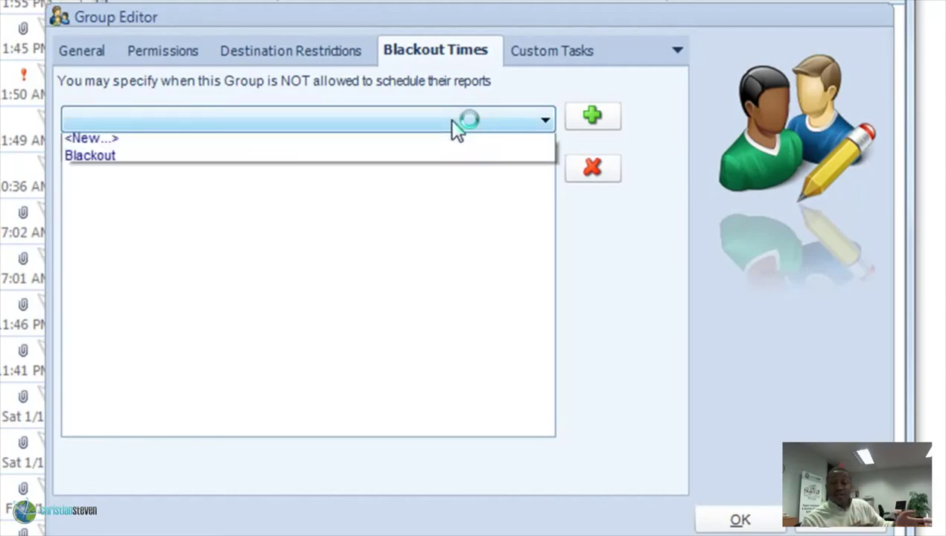
{"action": "left_click", "coordinate": [380, 143]}
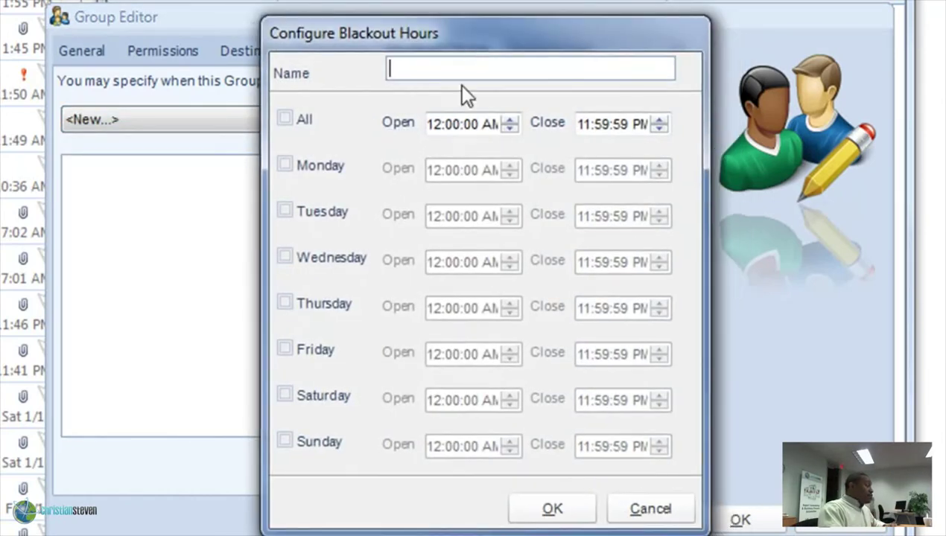
{"action": "left_click", "coordinate": [284, 211]}
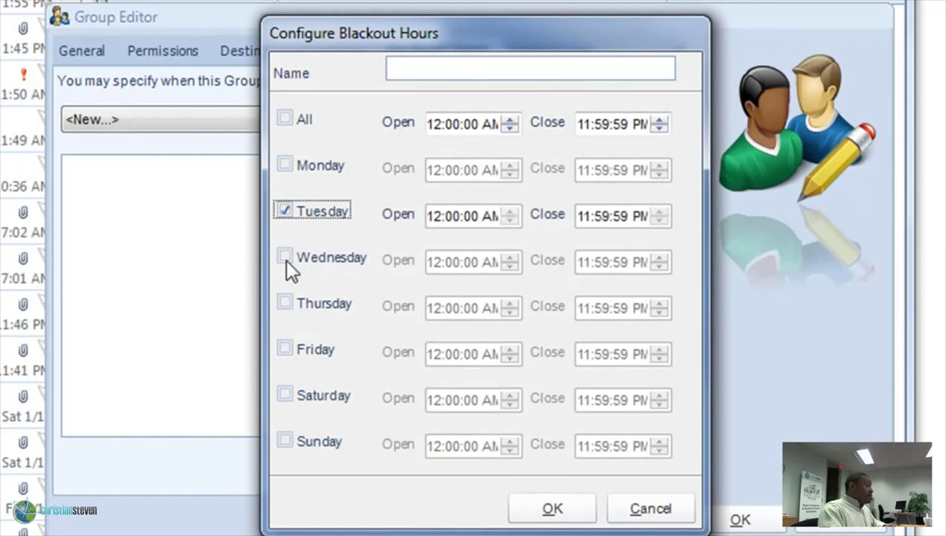
{"action": "left_click", "coordinate": [285, 349]}
{"action": "left_click", "coordinate": [284, 441]}
{"action": "left_click", "coordinate": [446, 67]}
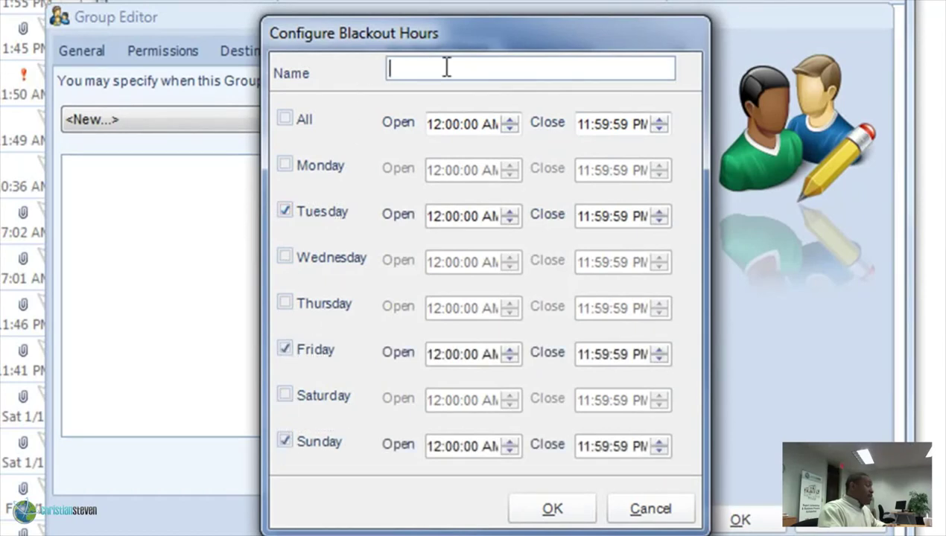
{"action": "type", "text": "No R"}
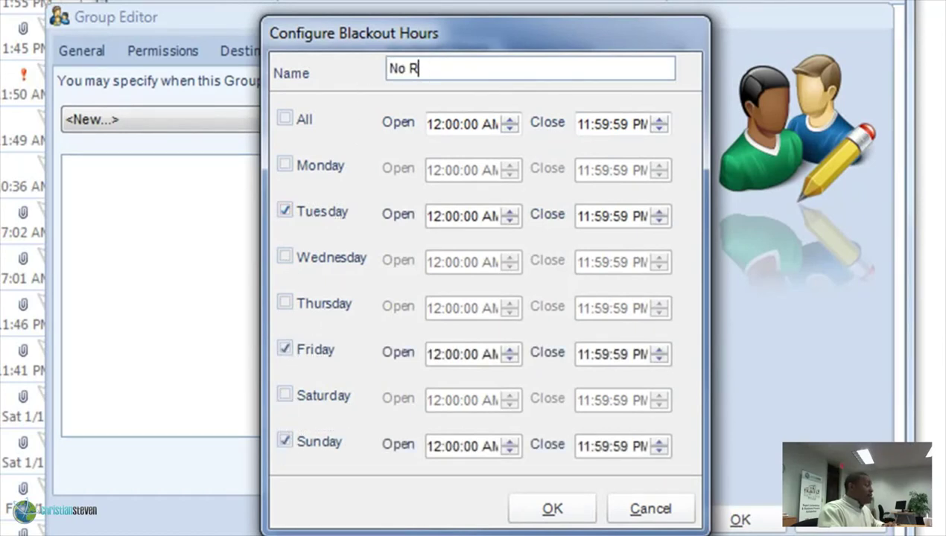
{"action": "type", "text": "unning"}
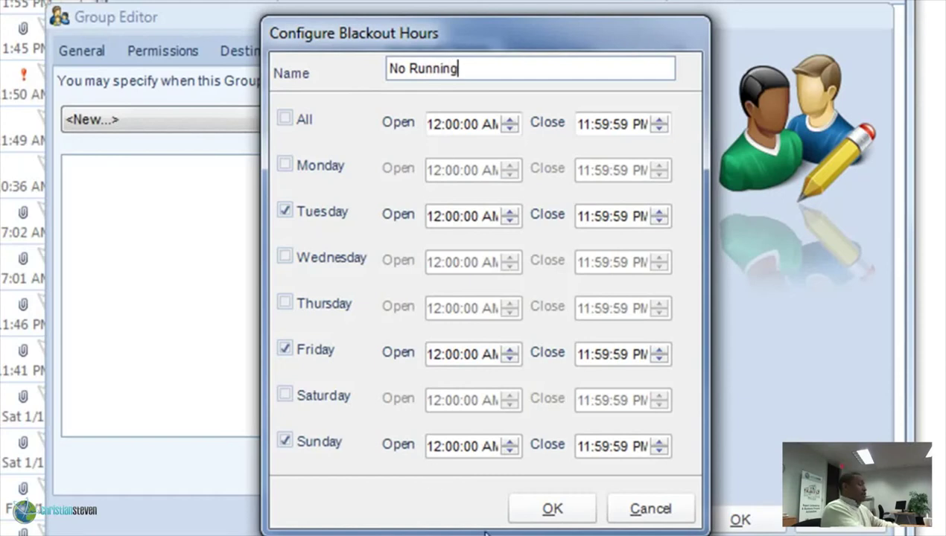
{"action": "left_click", "coordinate": [549, 508]}
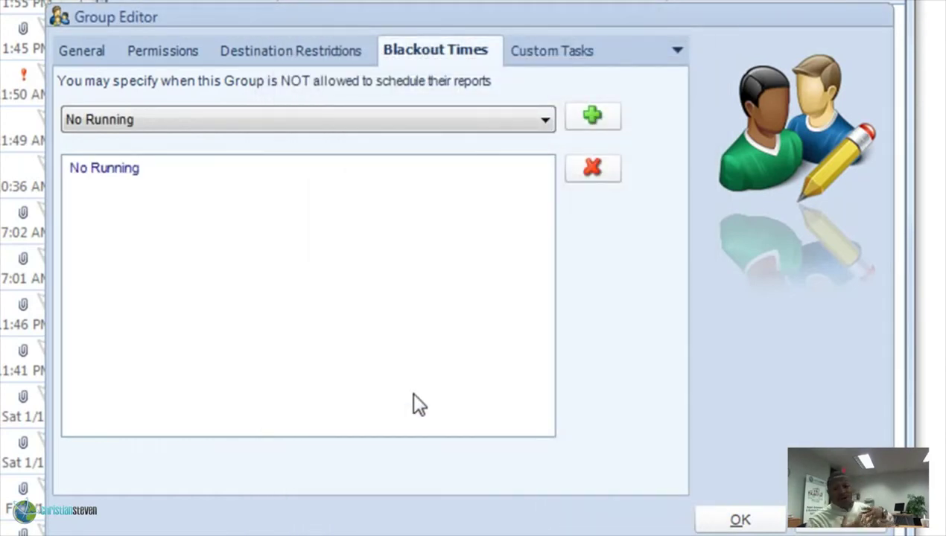
- Allow only the Internet, Database and Registry custom tasks and save the ExecuteOnly group
{"action": "left_click", "coordinate": [539, 60]}
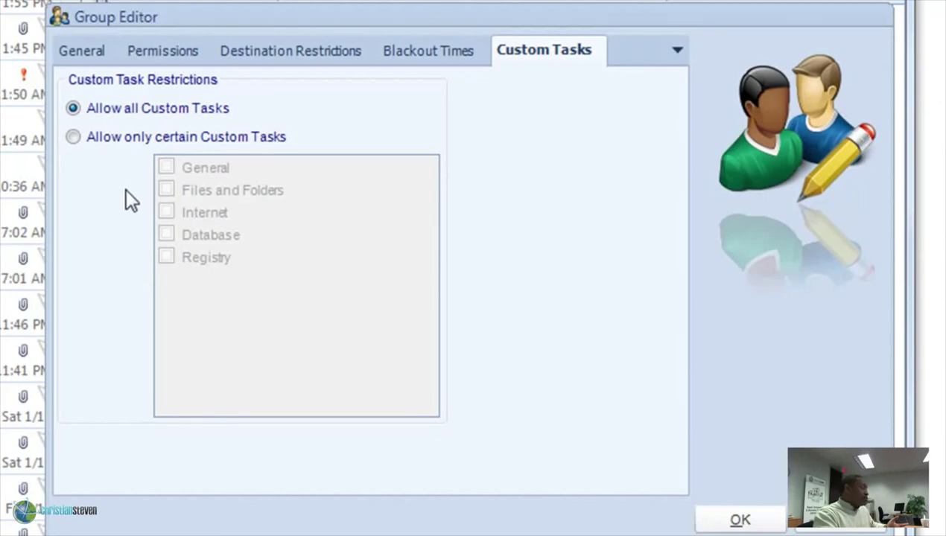
{"action": "left_click", "coordinate": [129, 138]}
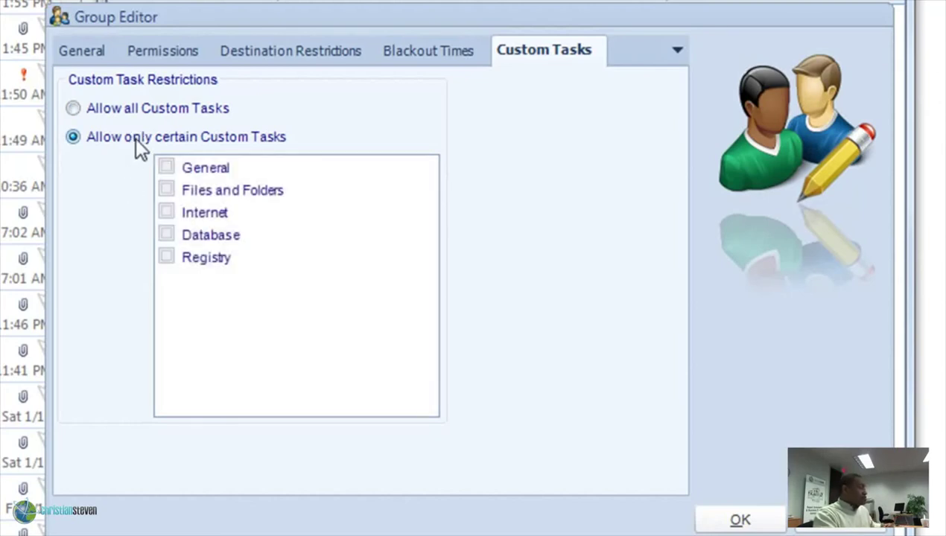
{"action": "left_click", "coordinate": [167, 169]}
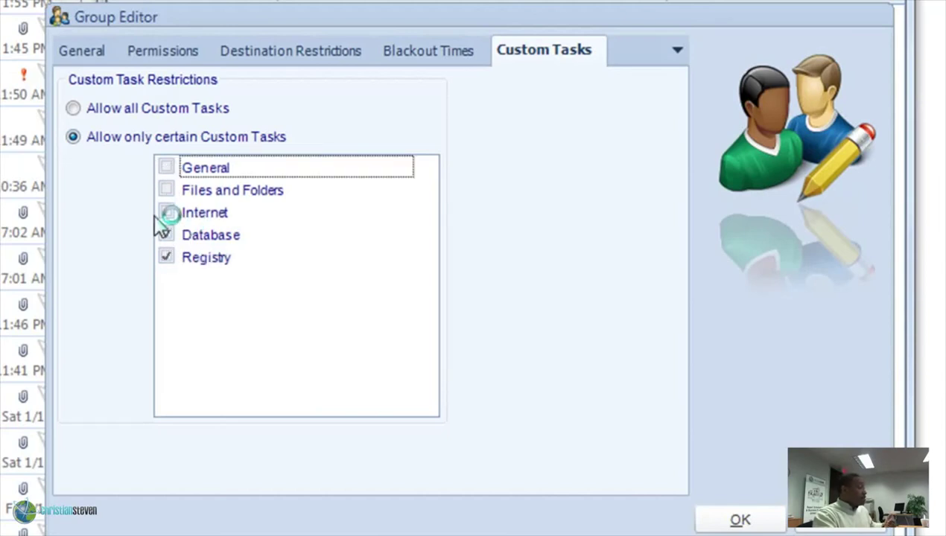
{"action": "left_click", "coordinate": [167, 213]}
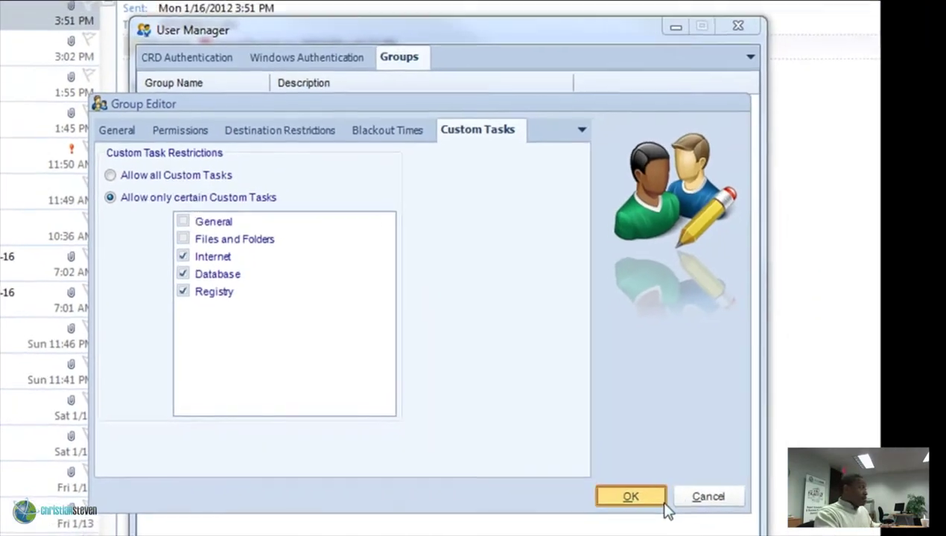
{"action": "left_click", "coordinate": [739, 520]}
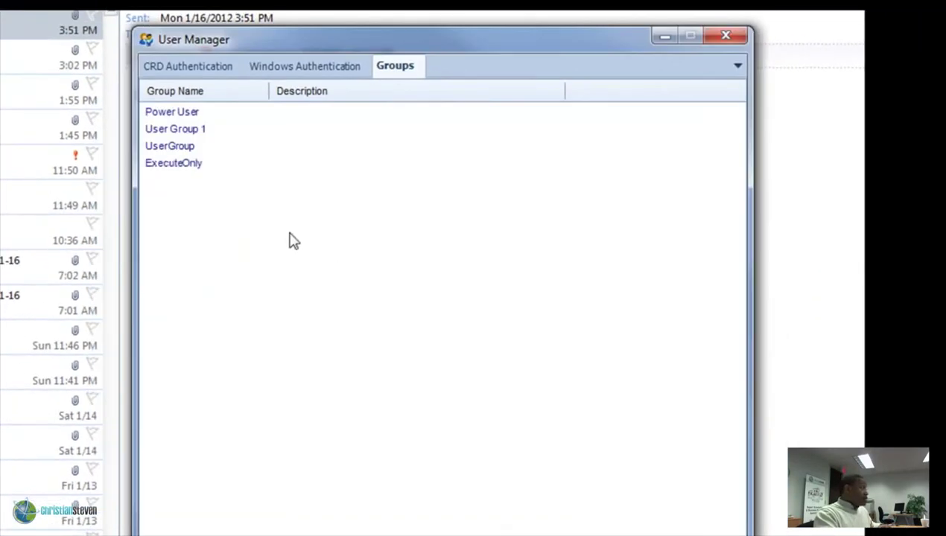
- Switch the first Power User account's security role to ExecuteOnly
{"action": "left_click", "coordinate": [196, 164]}
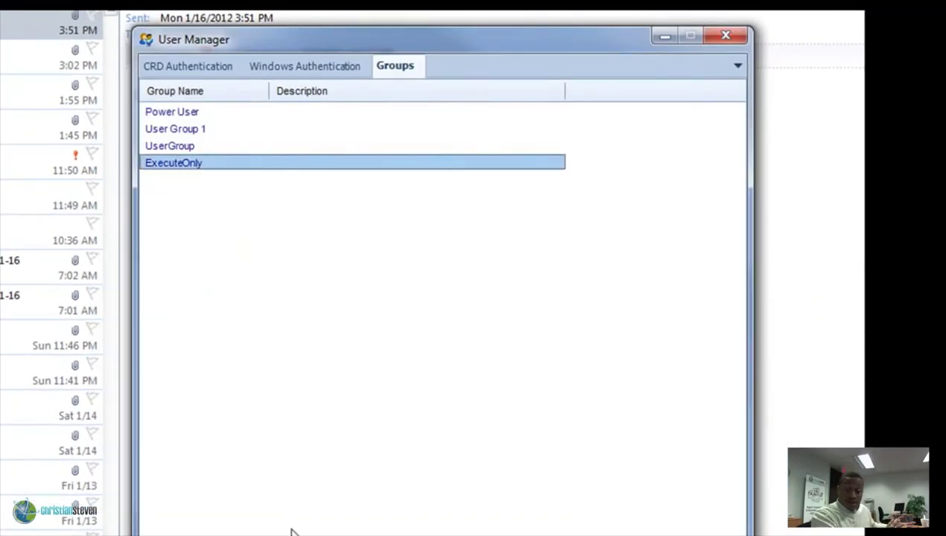
{"action": "left_click", "coordinate": [191, 70]}
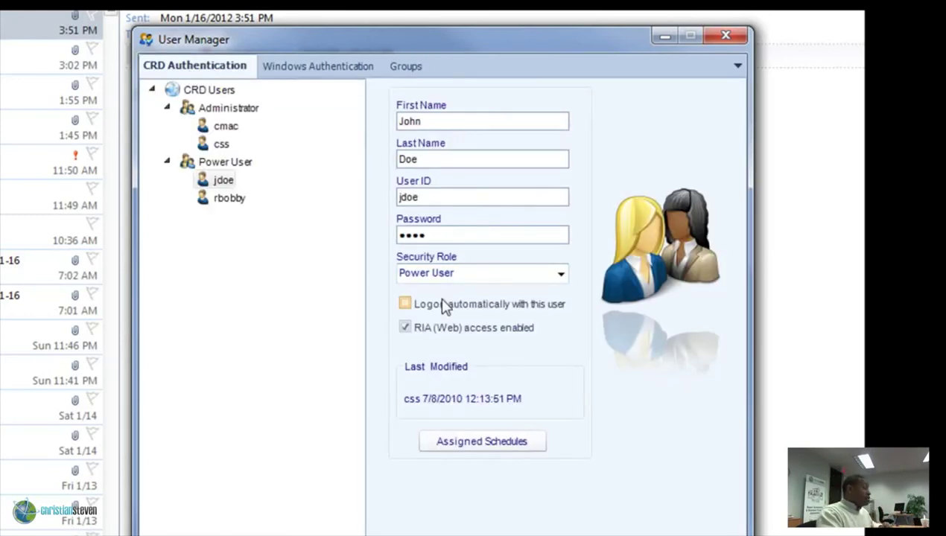
{"action": "left_click", "coordinate": [560, 274]}
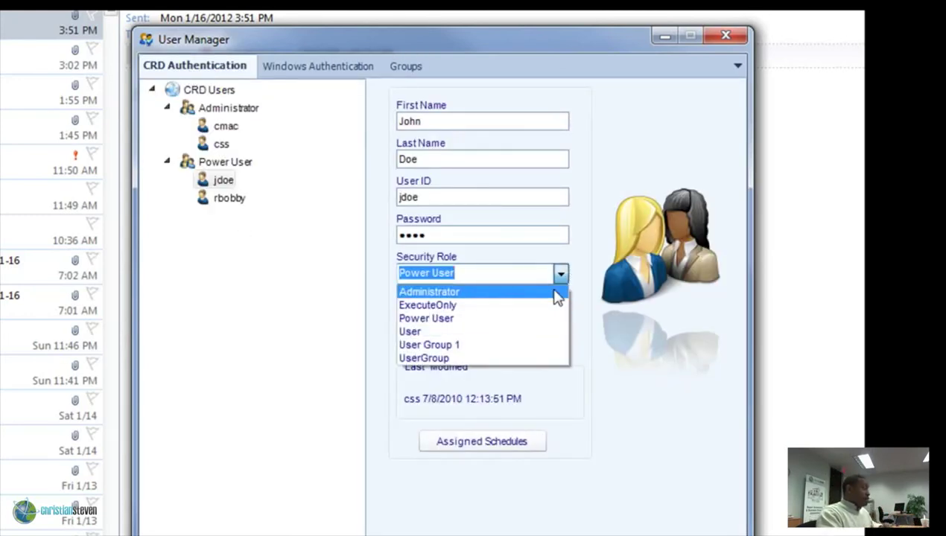
{"action": "left_click", "coordinate": [442, 307]}
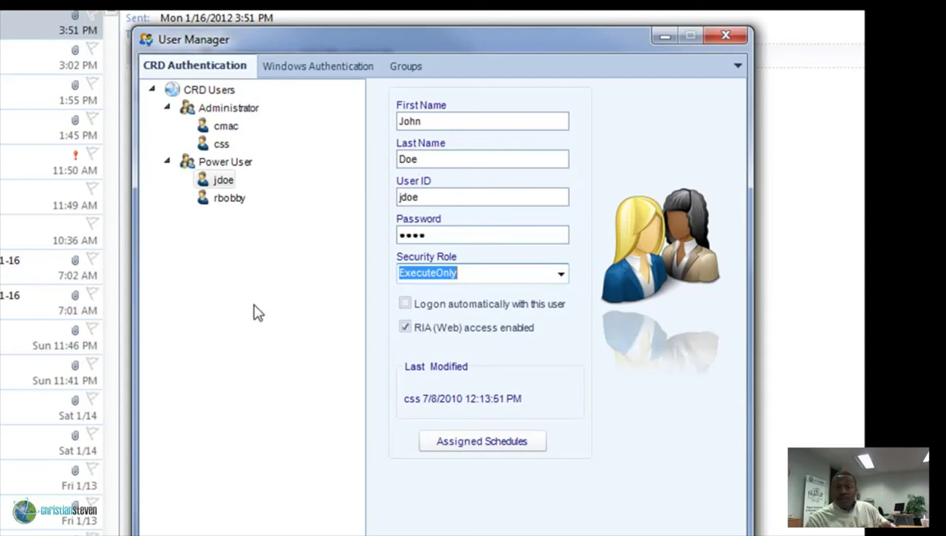
{"action": "left_click", "coordinate": [224, 182]}
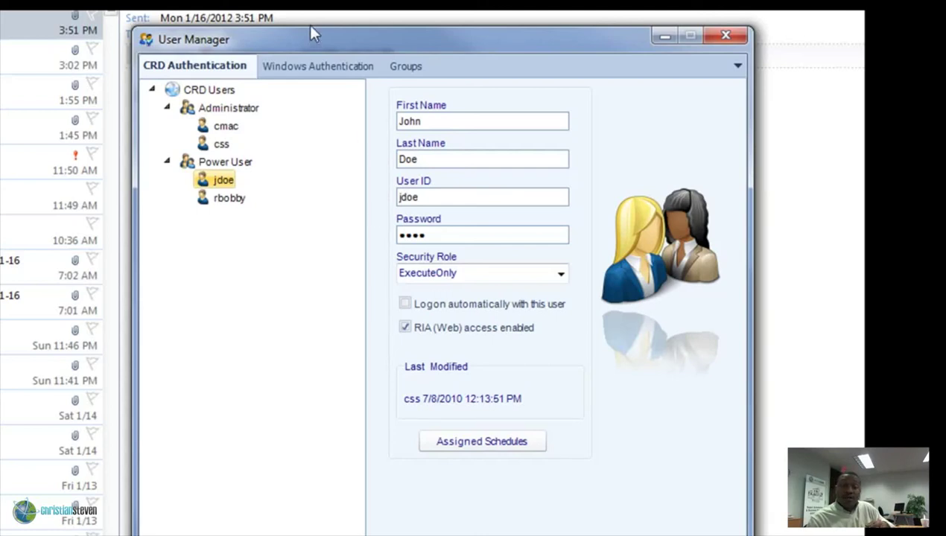
{"action": "left_click_drag", "start_coordinate": [307, 25], "coordinate": [262, 30]}
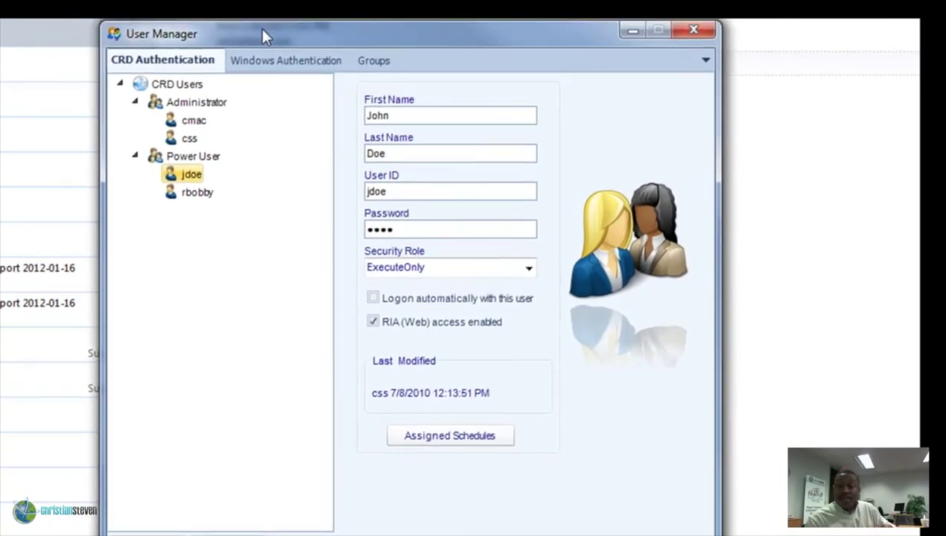
{"action": "left_click", "coordinate": [445, 438]}
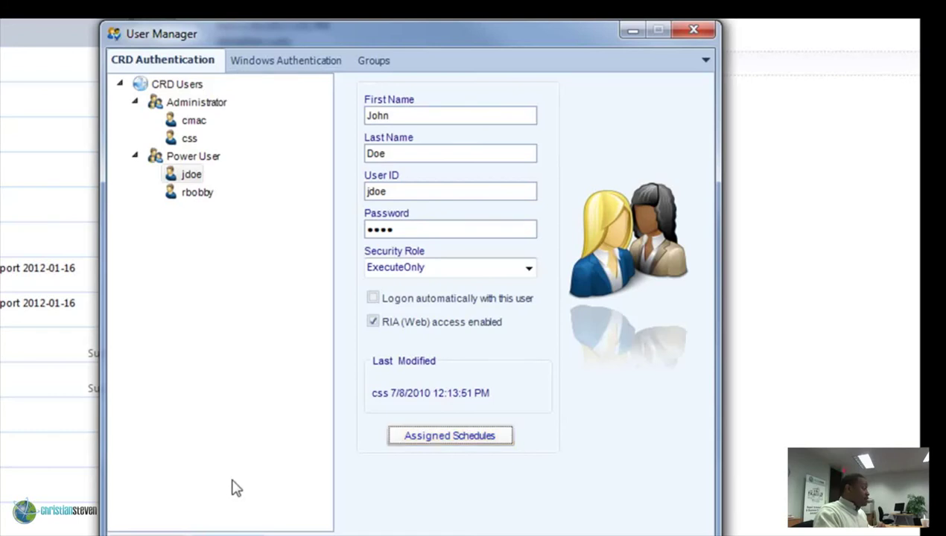
- Move Merge All PDFs from Customer Examples into the user's assigned schedules, next to the existing five
{"action": "left_click", "coordinate": [443, 439]}
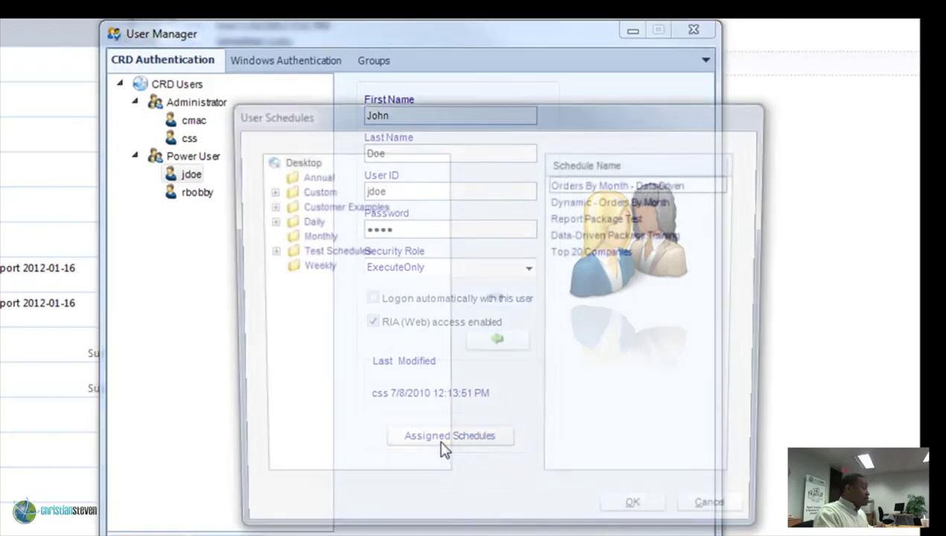
{"action": "left_click_drag", "start_coordinate": [503, 125], "coordinate": [395, 101]}
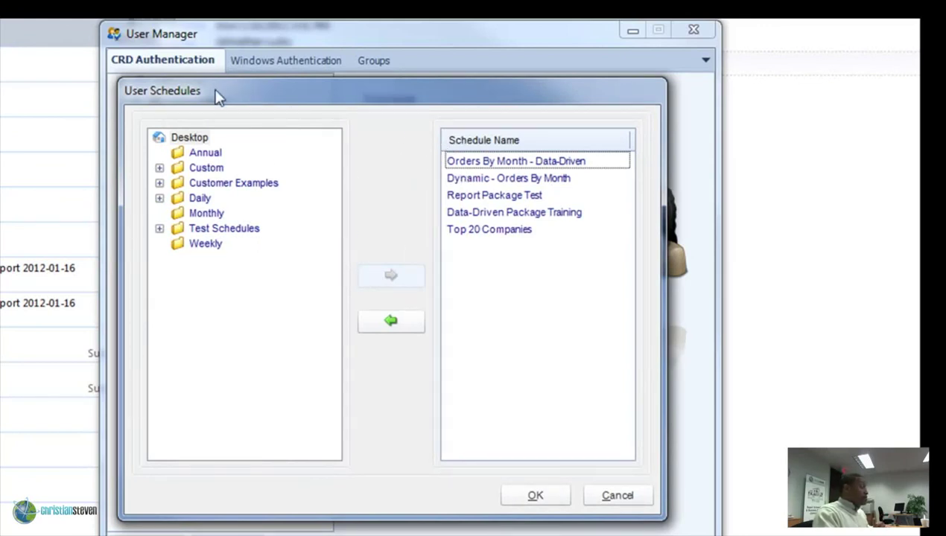
{"action": "left_click", "coordinate": [159, 182]}
{"action": "left_click", "coordinate": [159, 289]}
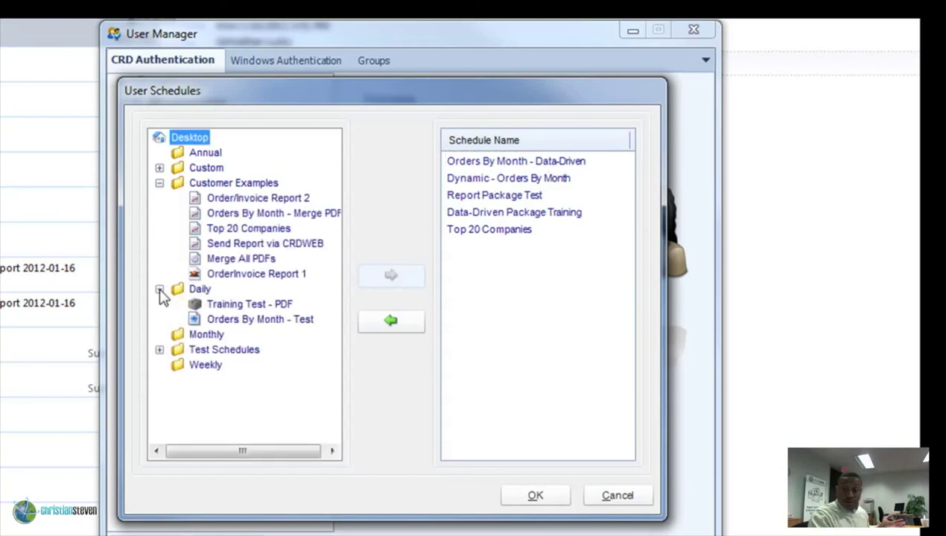
{"action": "left_click", "coordinate": [232, 245]}
{"action": "left_click", "coordinate": [228, 259]}
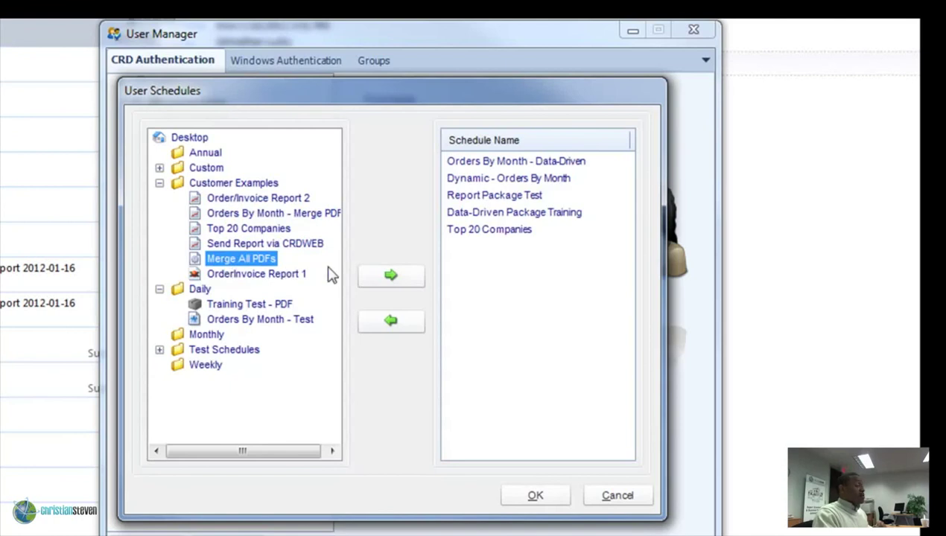
{"action": "left_click", "coordinate": [406, 283]}
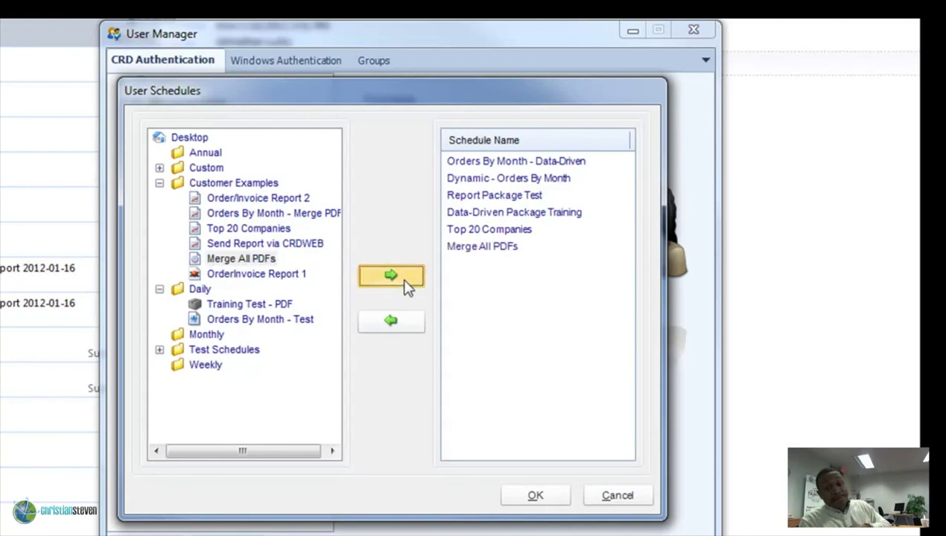
{"action": "left_click", "coordinate": [478, 252]}
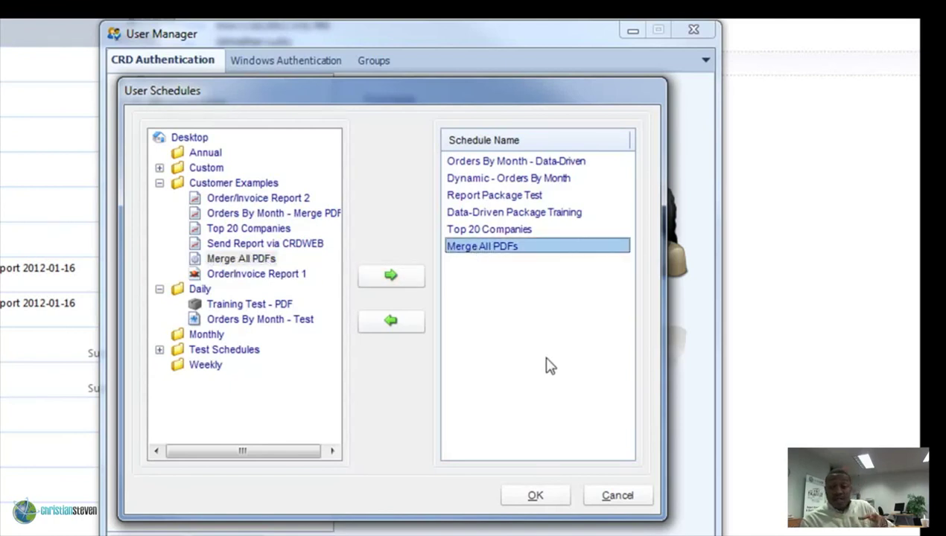